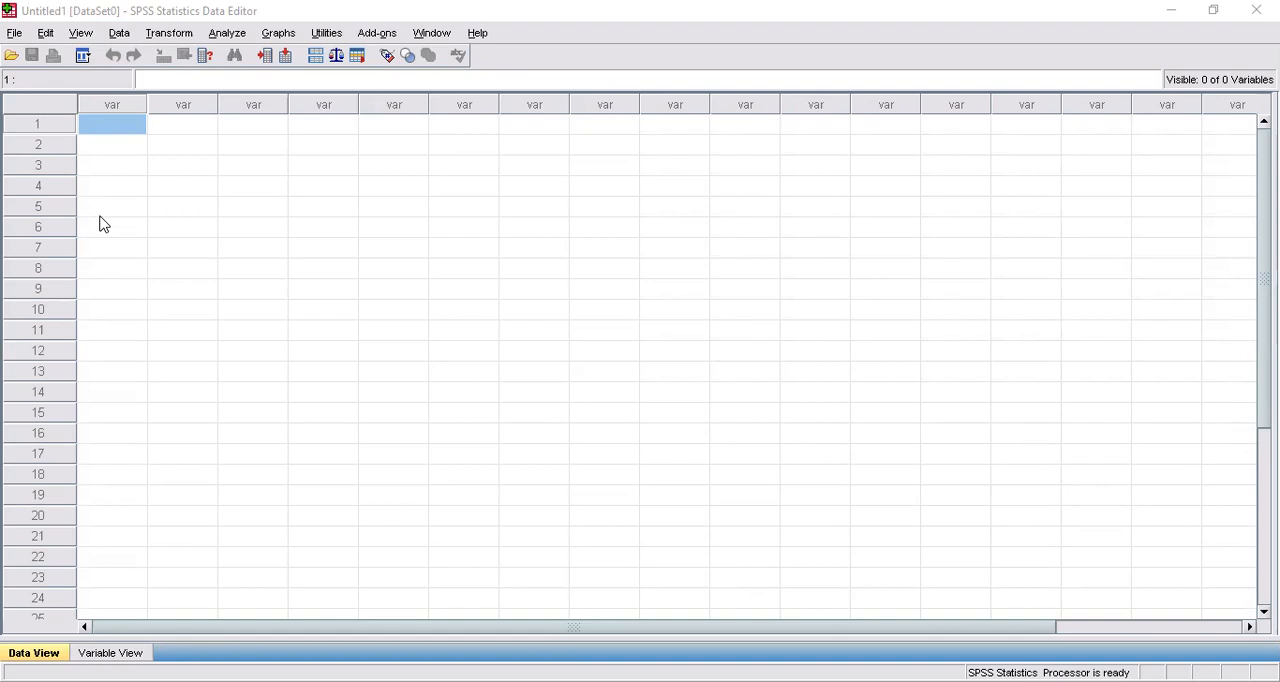
Enter "Responden" in the first cell of the empty data sheet.
click(113, 123)
text(Respondent)
key(Return)
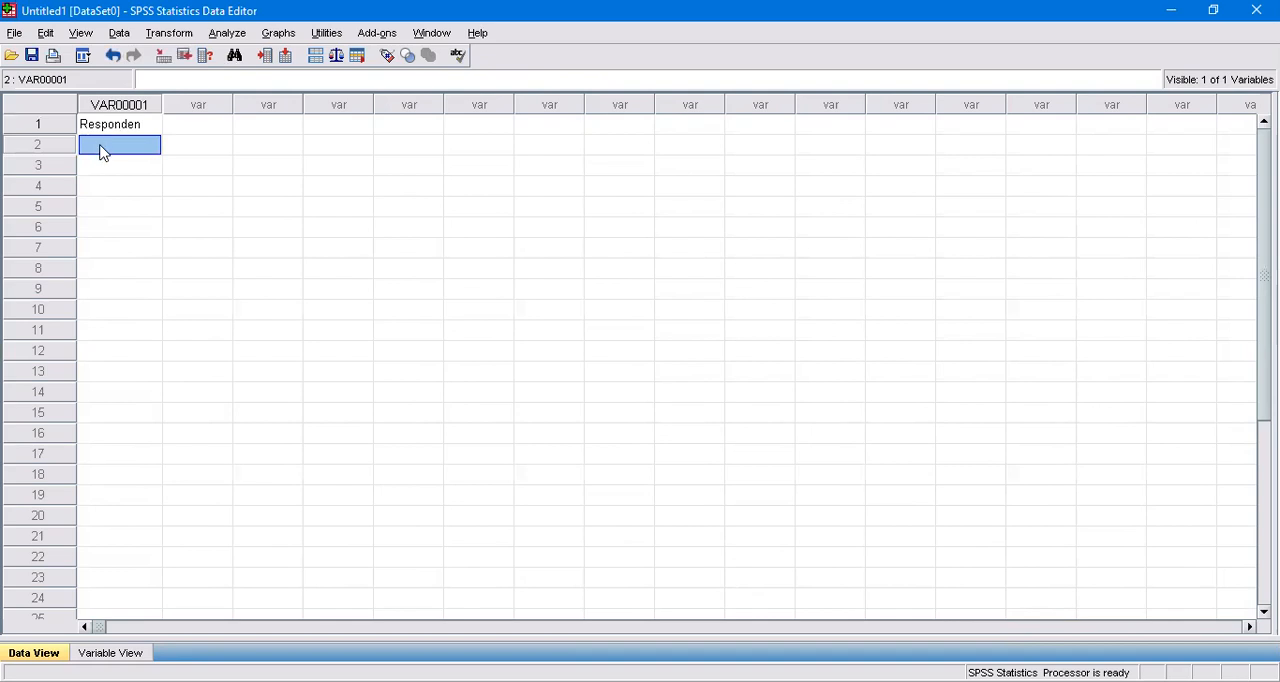
click(168, 123)
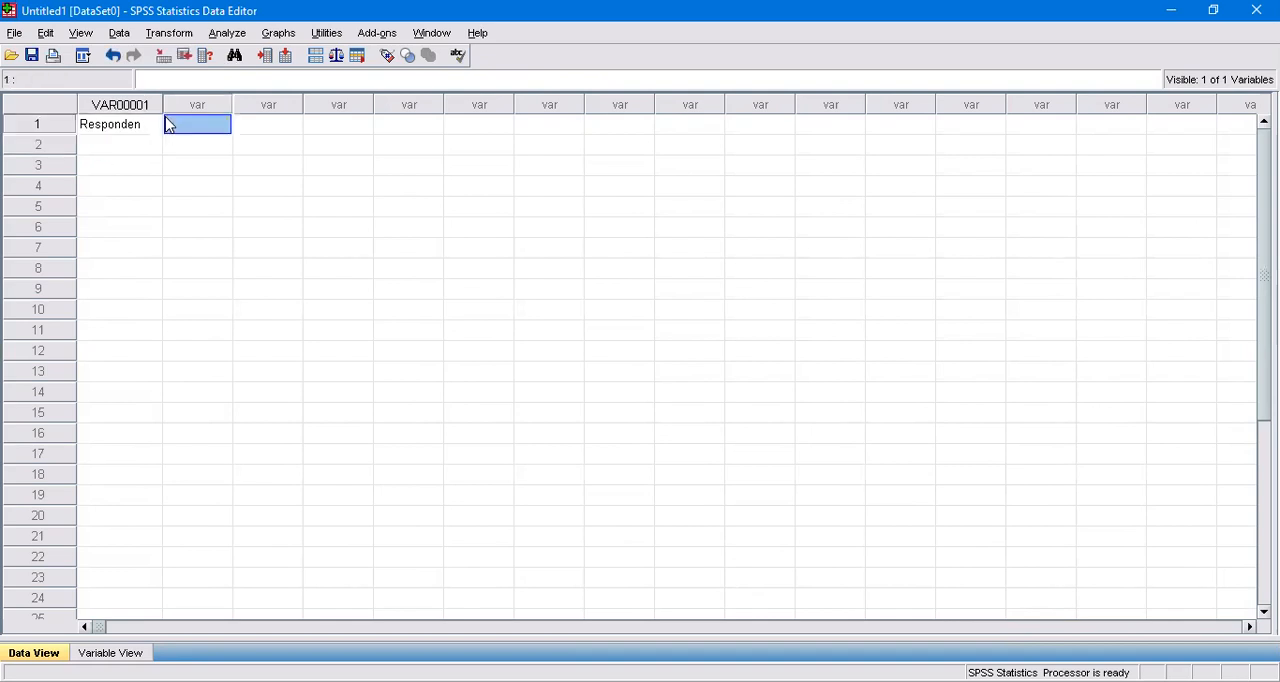
Open the first variable's definition and rename the variable to Responden.
click(128, 106)
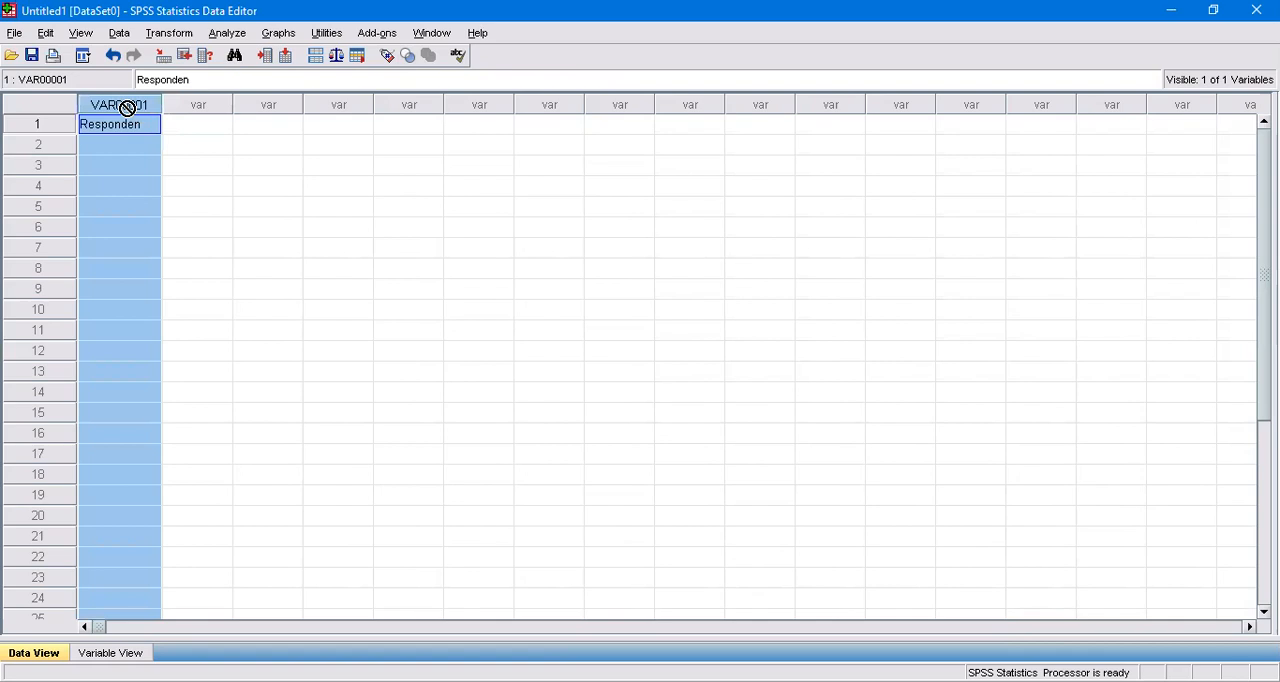
double_click(128, 106)
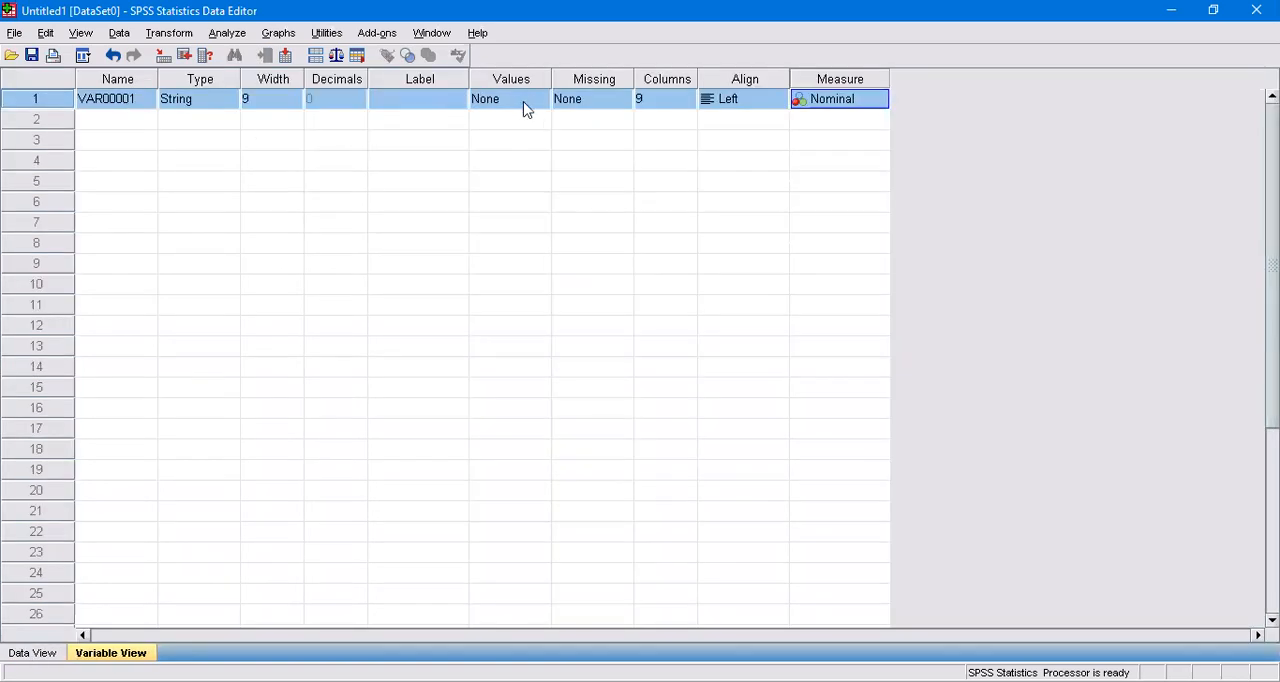
click(129, 99)
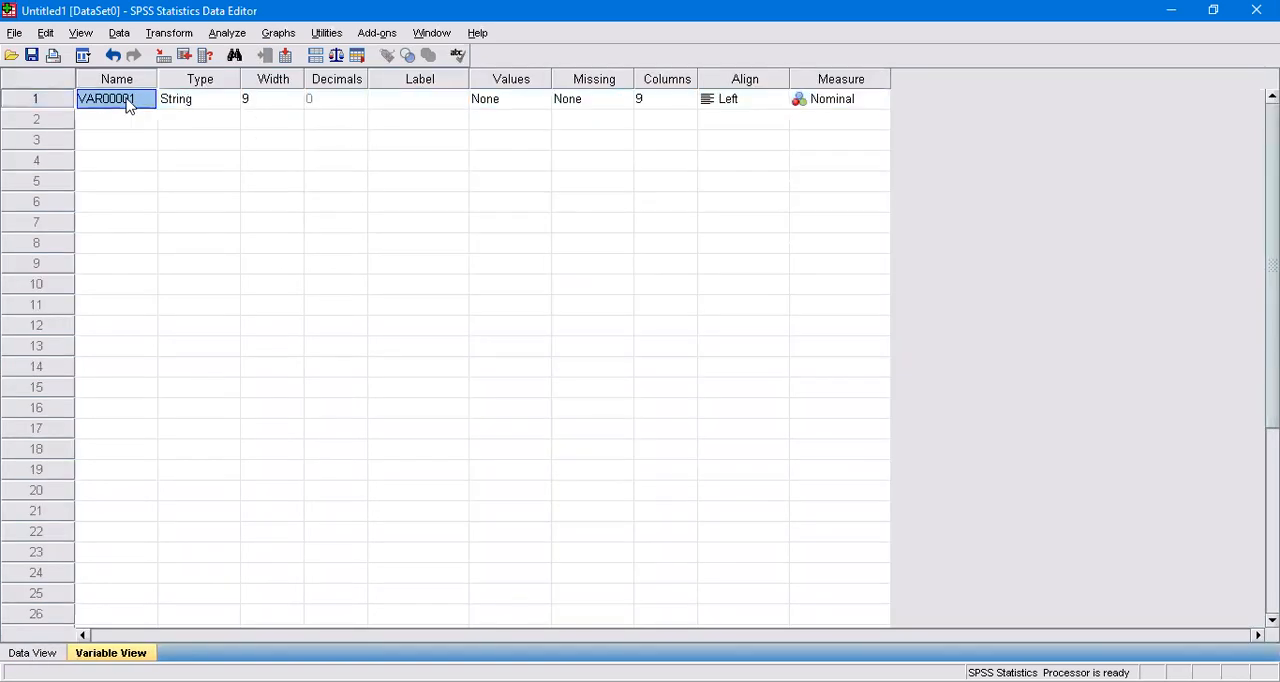
text(Responden)
key(Return)
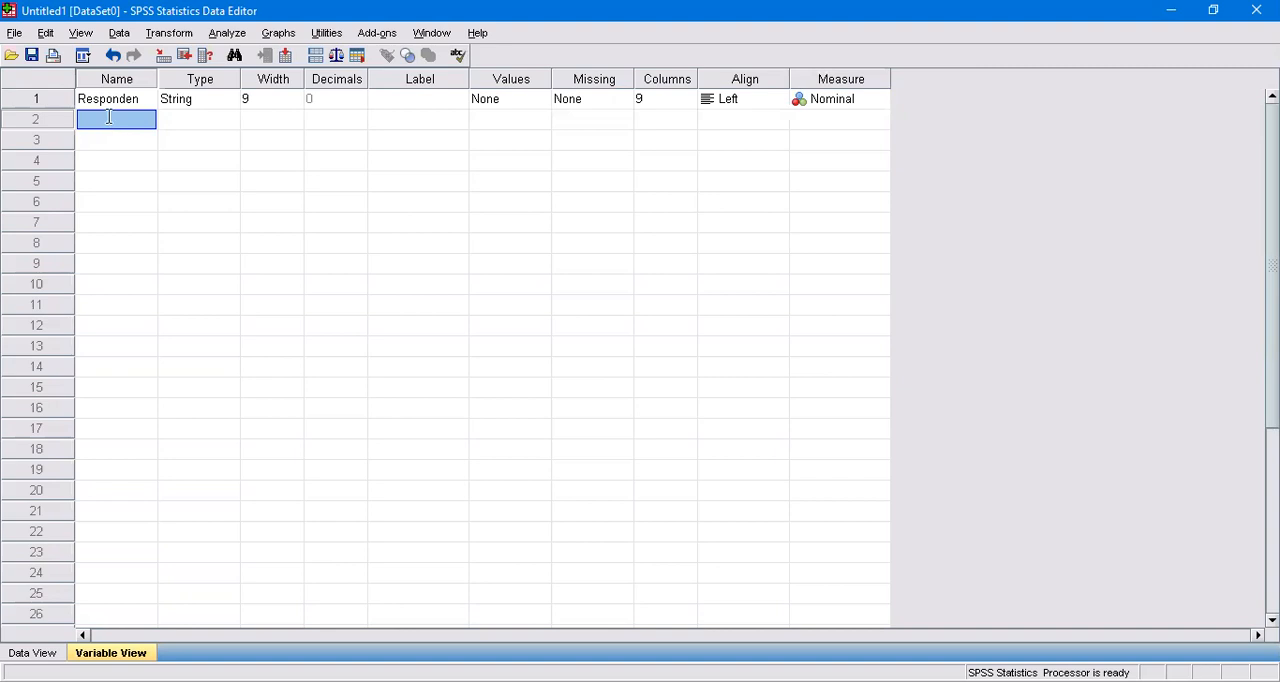
Define three more variables named X1, X2 and Y below Responden.
text(X1)
key(Return)
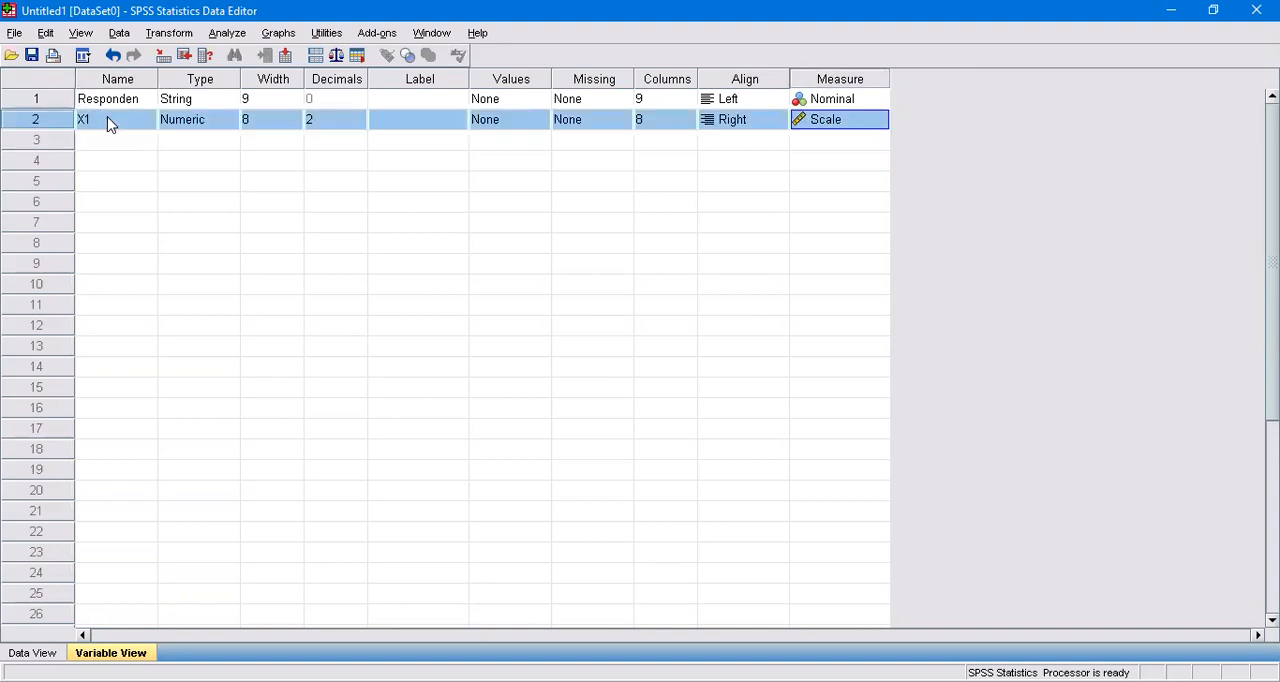
click(110, 141)
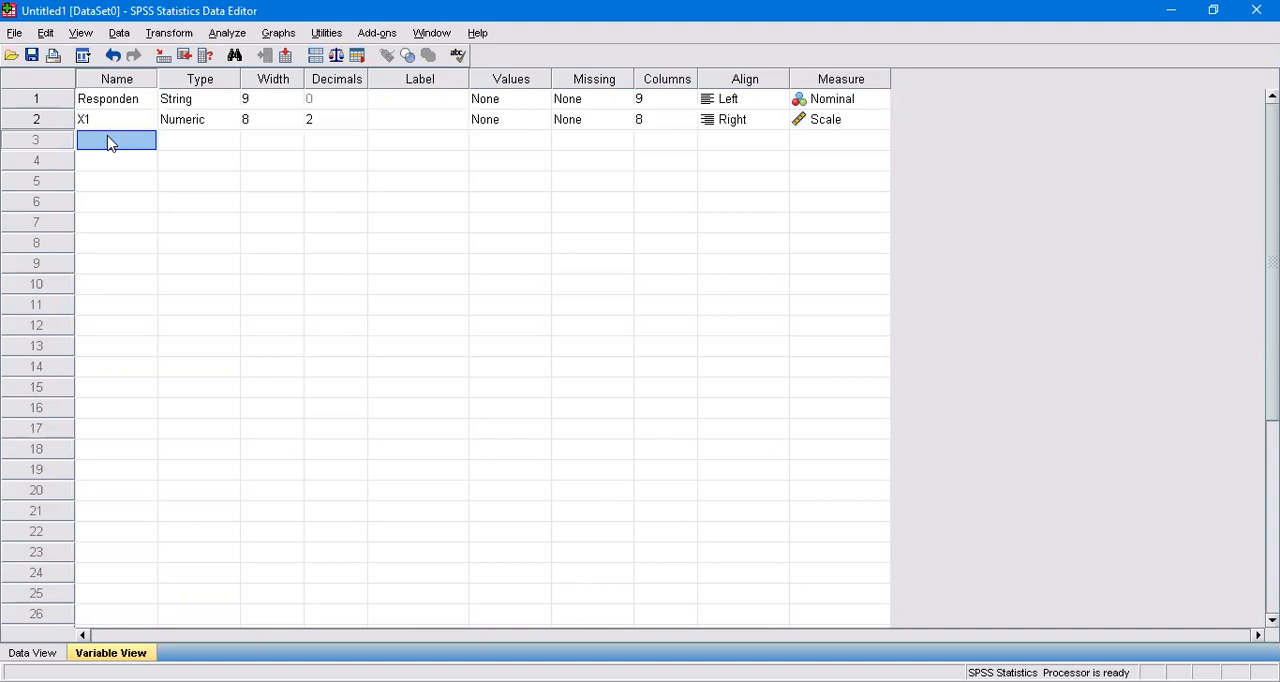
text(X2)
key(Return)
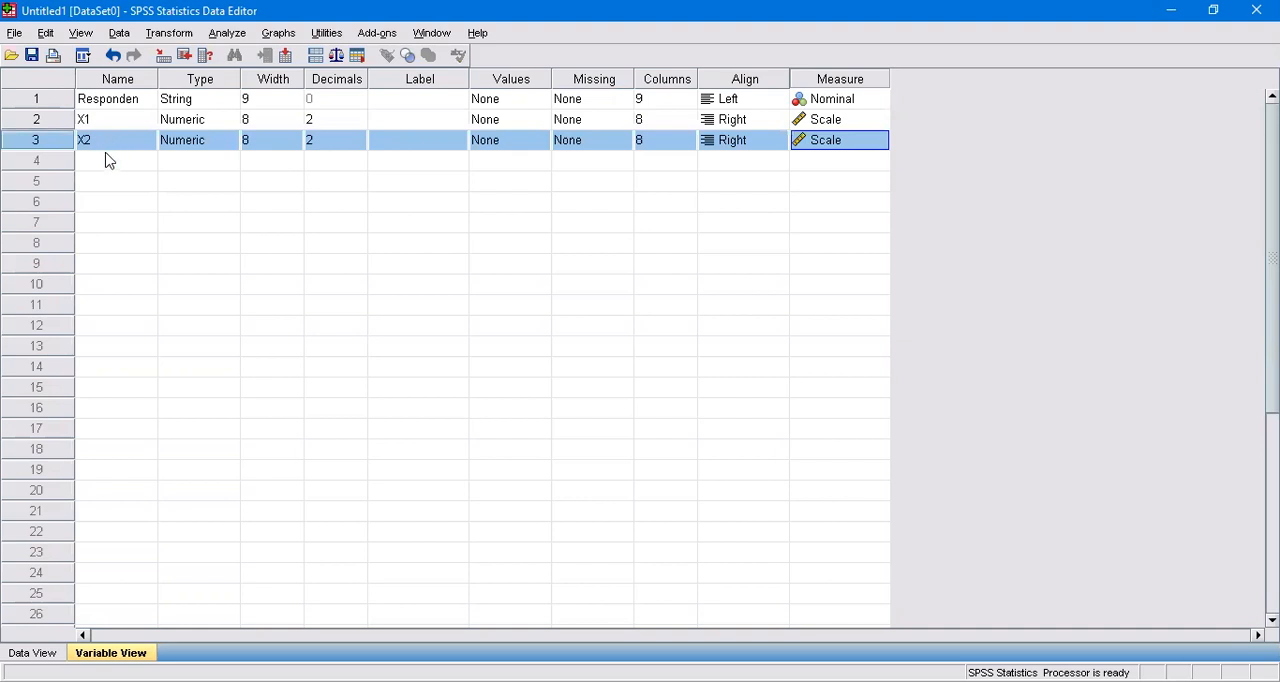
click(107, 160)
text(T)
text(Y)
key(Return)
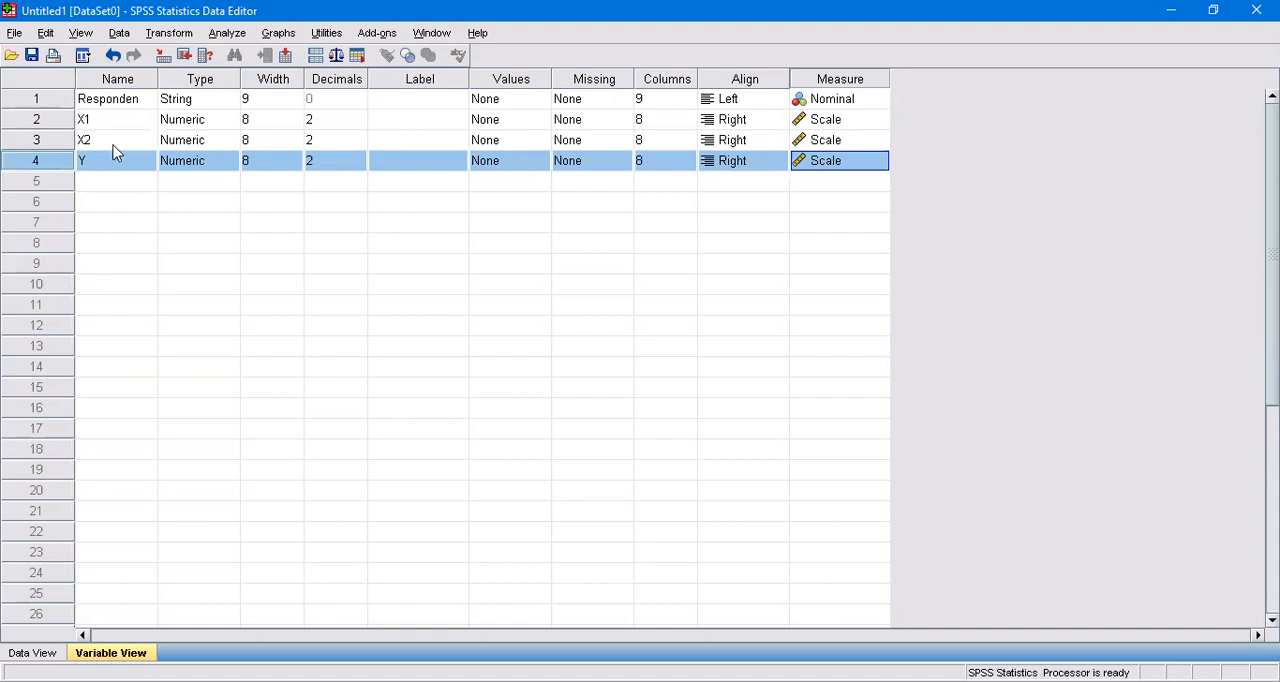
Set the width of the Responden variable to 8.
click(270, 99)
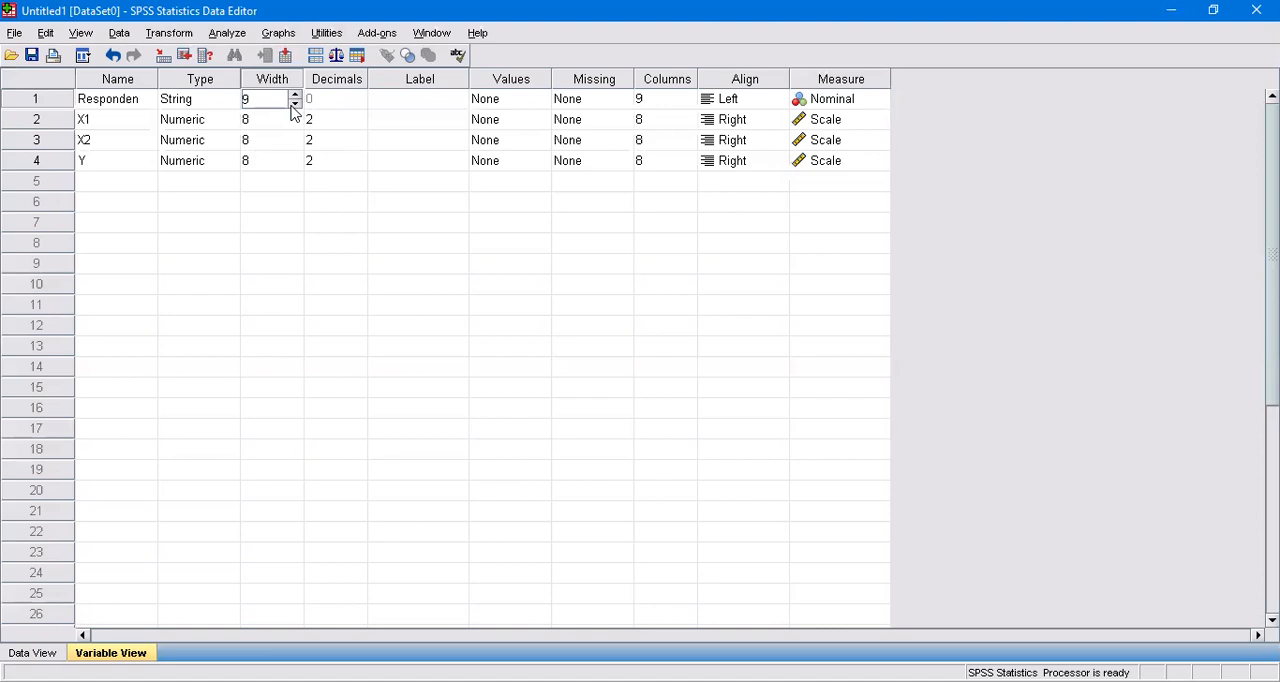
click(295, 104)
click(340, 100)
click(222, 100)
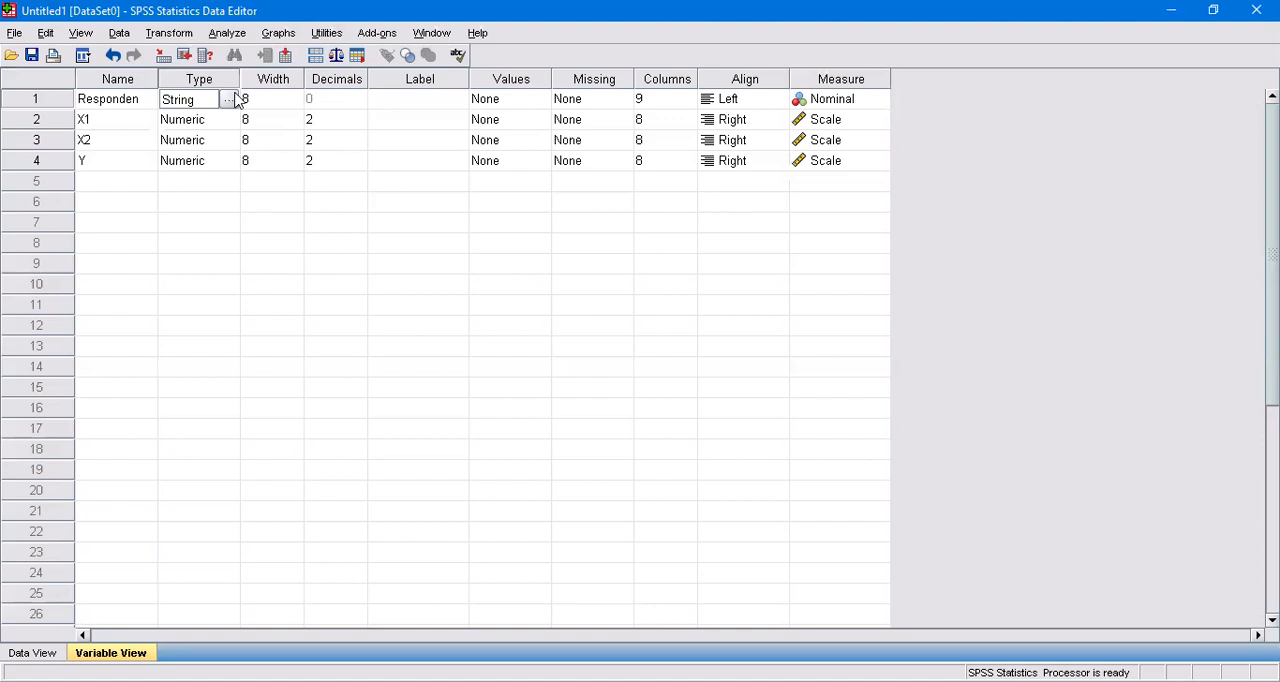
Set the decimals of variables X1, X2 and Y to 0.
click(345, 119)
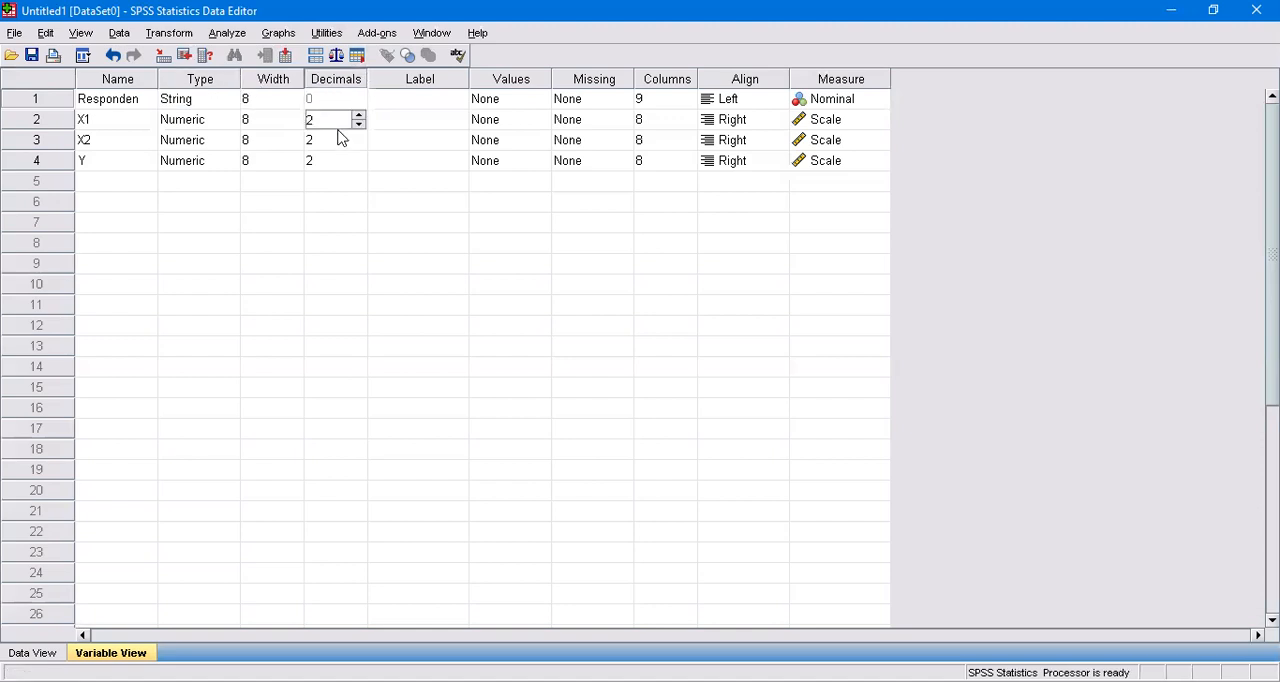
click(358, 125)
click(358, 125)
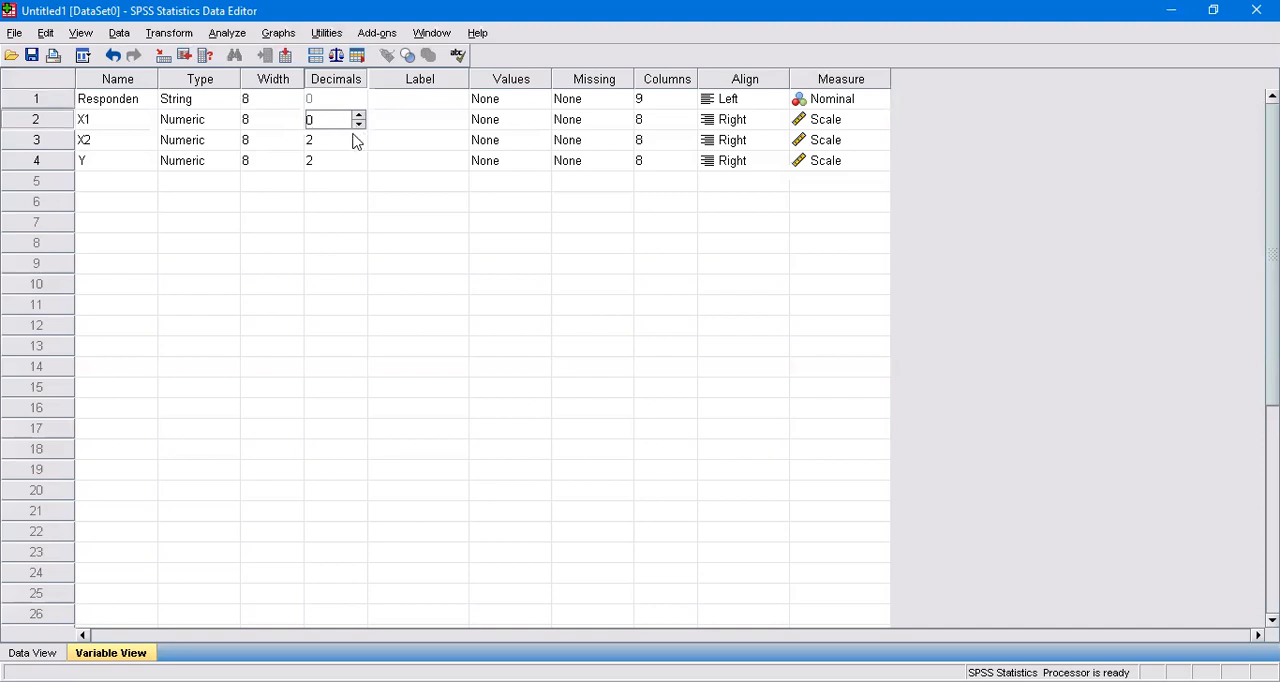
click(362, 146)
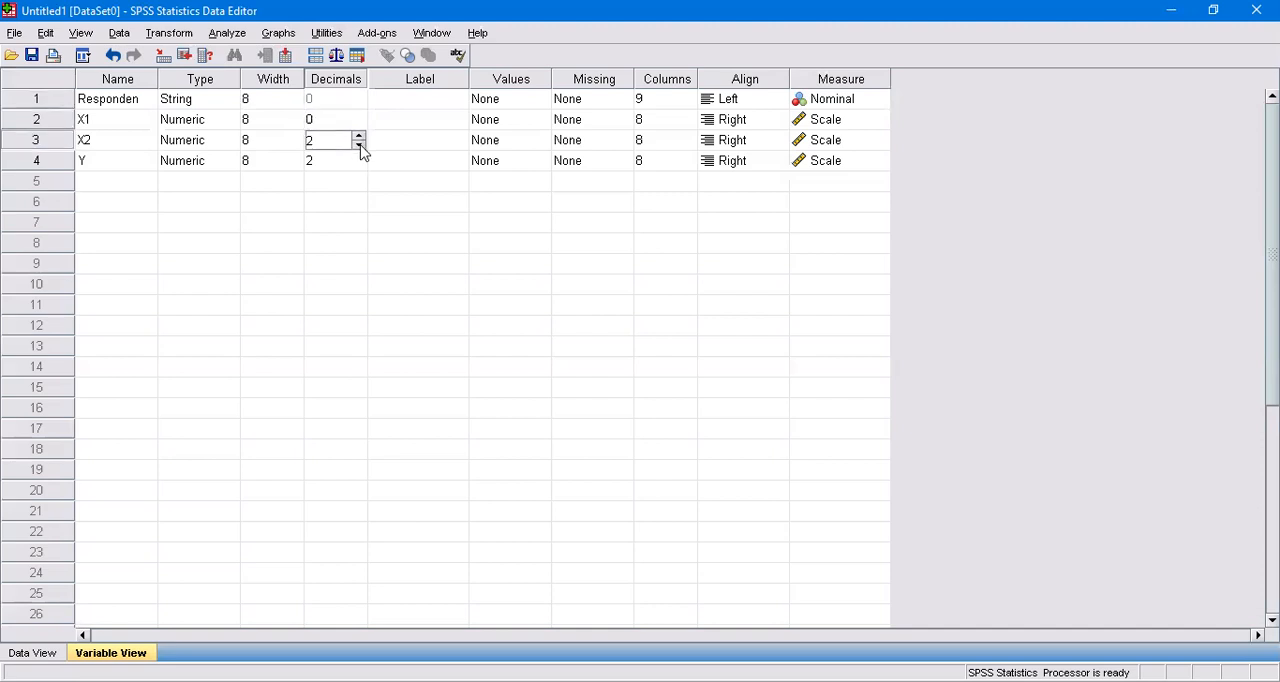
double_click(361, 146)
click(343, 165)
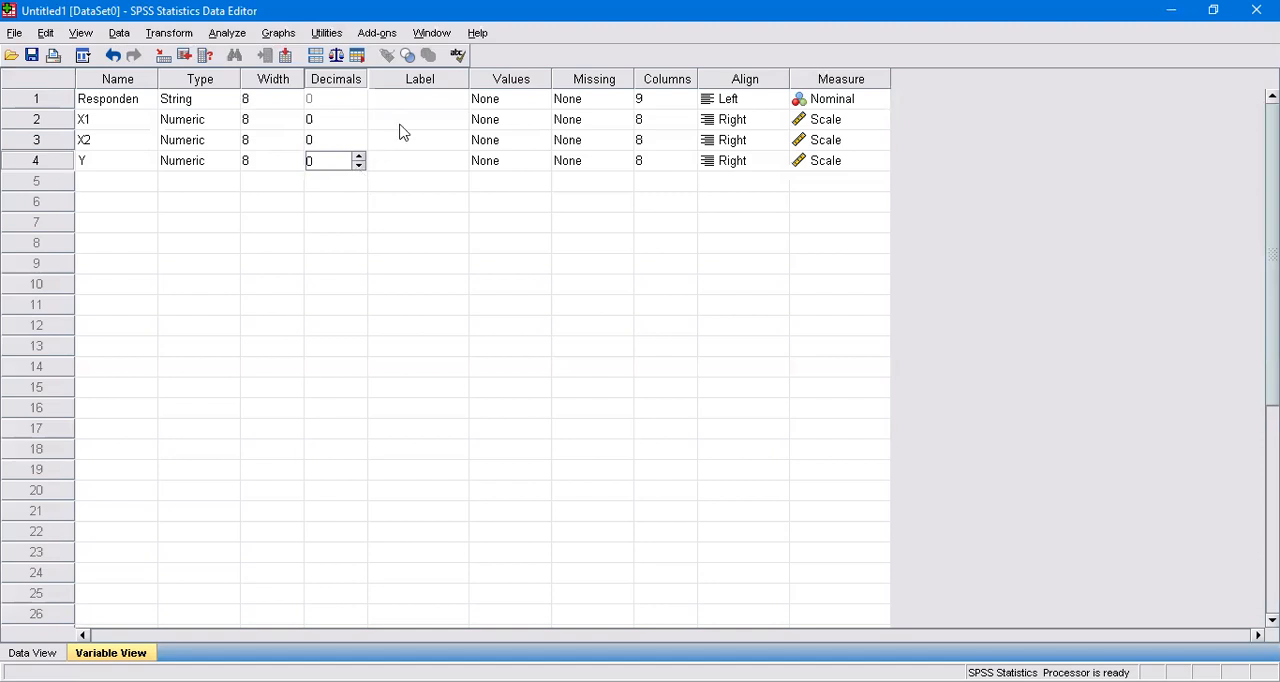
Label variable X1 as "Keaktifan Ekstrakurikuler".
click(457, 99)
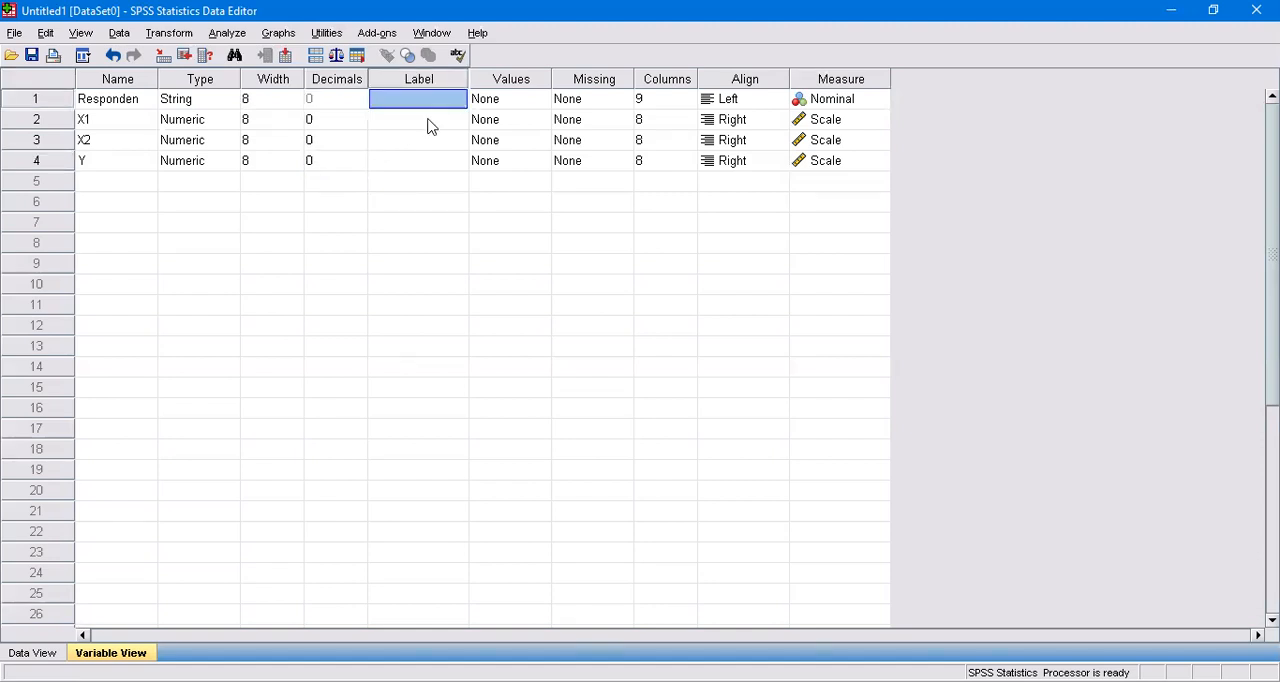
click(430, 122)
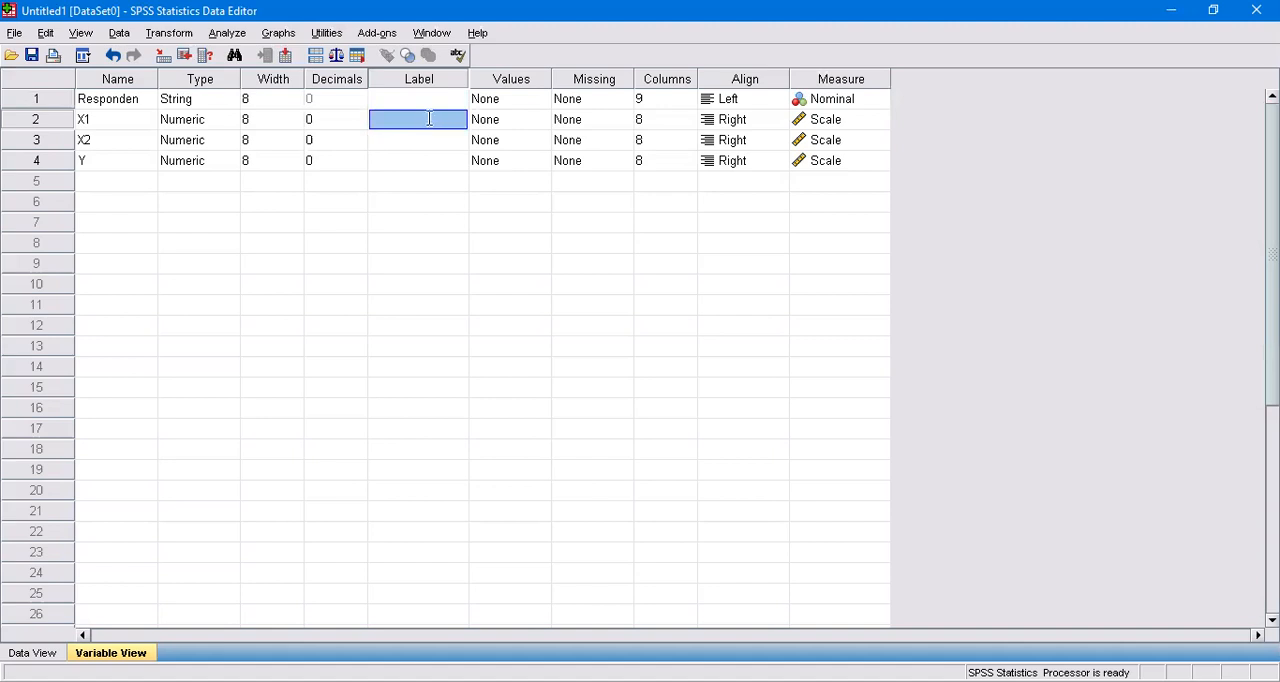
text(Kea)
text(kt)
text(if)
text(an)
text( Ekstrakurik)
text(uler)
key(Return)
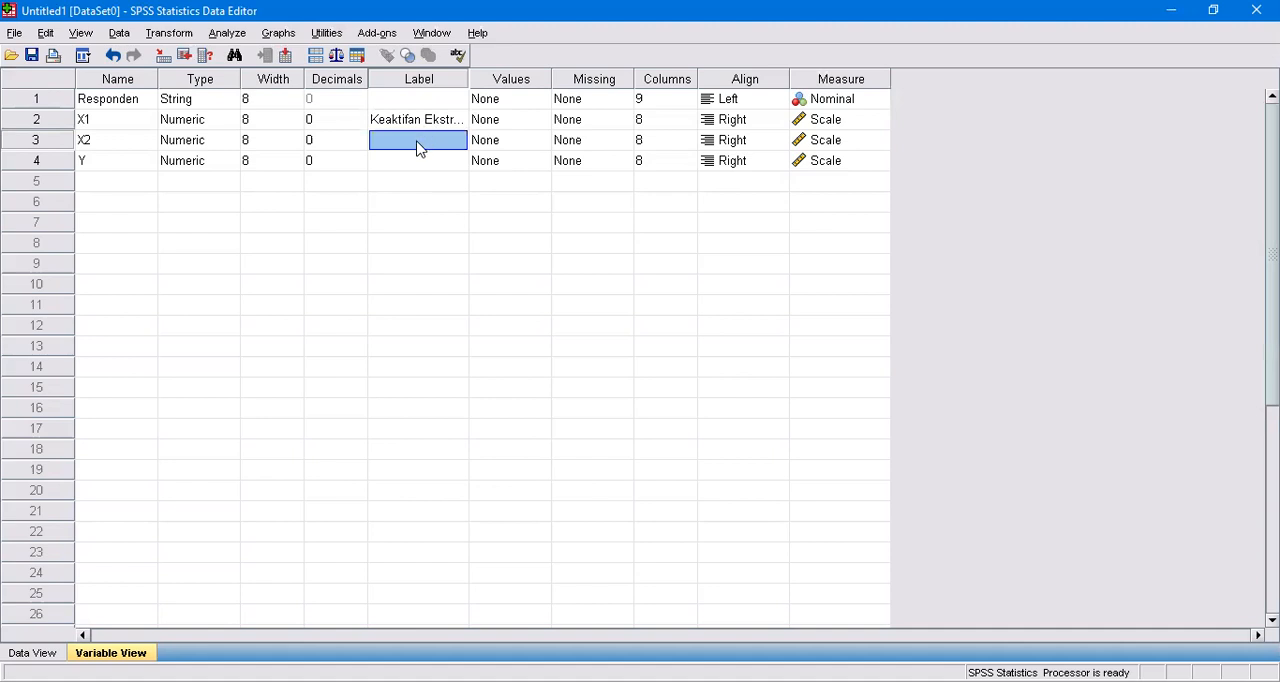
Label variable X2 as "Kemandirian Belajar" and variable Y as "Intelegensi".
text(Kemandirian Belajar)
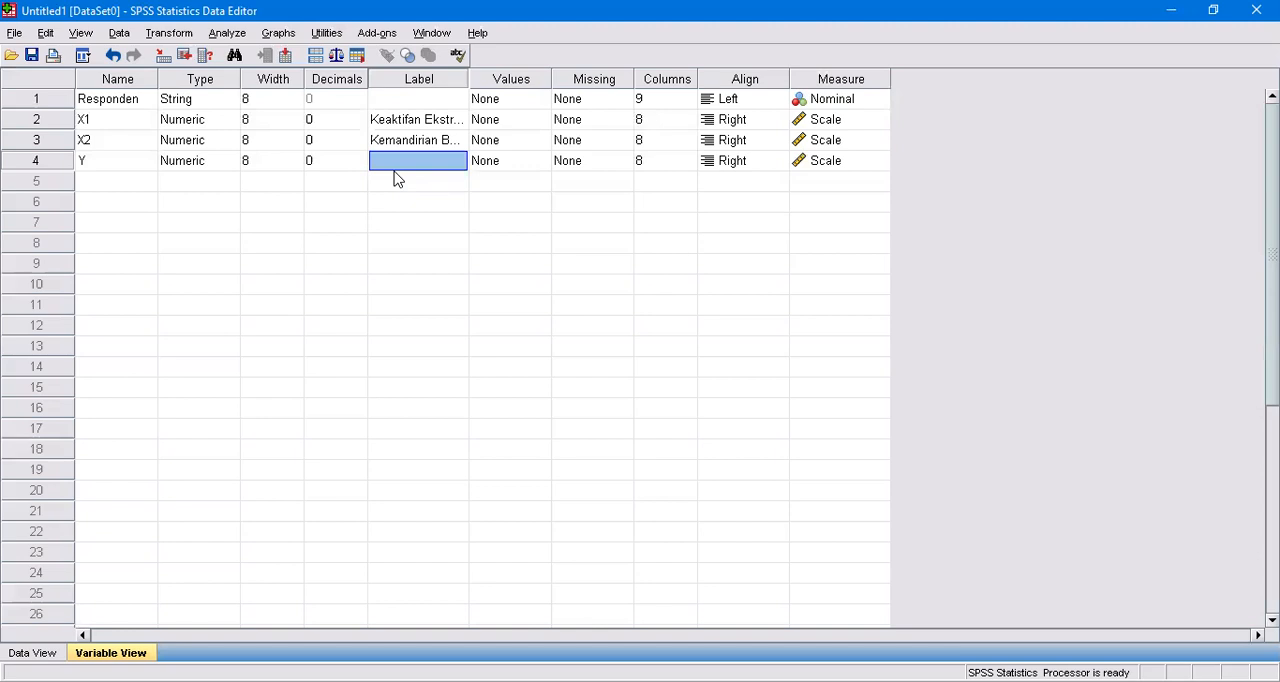
text(Intelegensi)
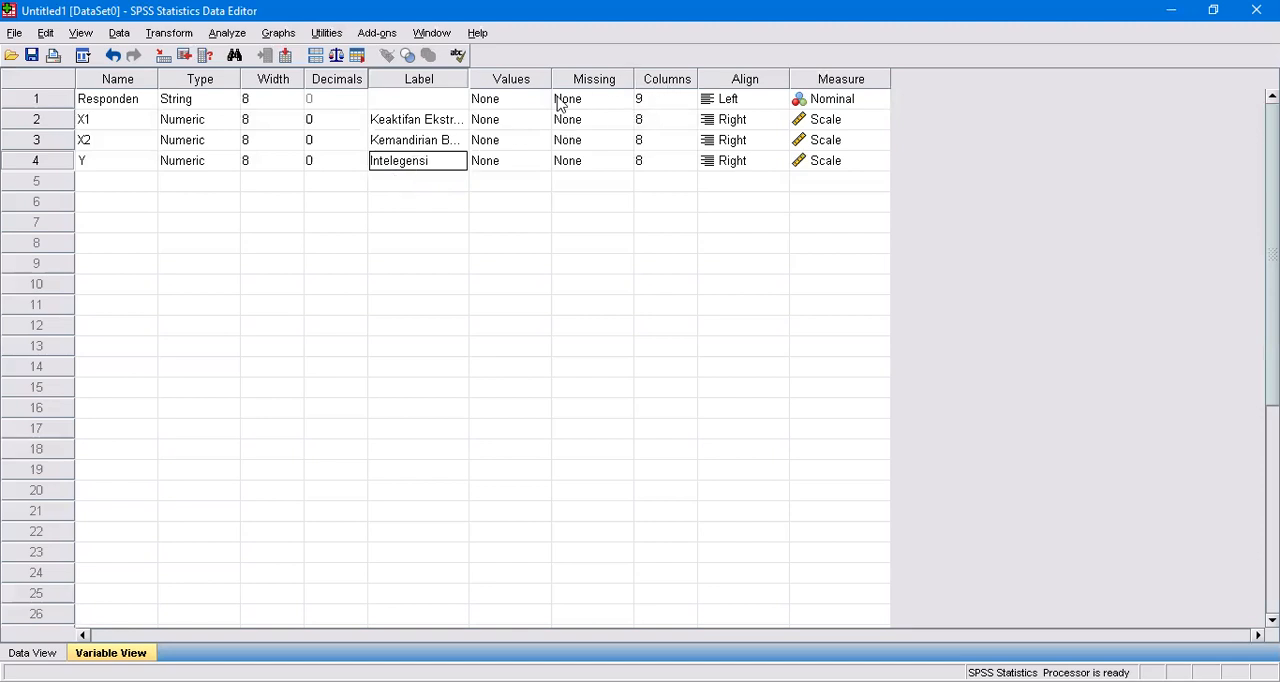
click(277, 99)
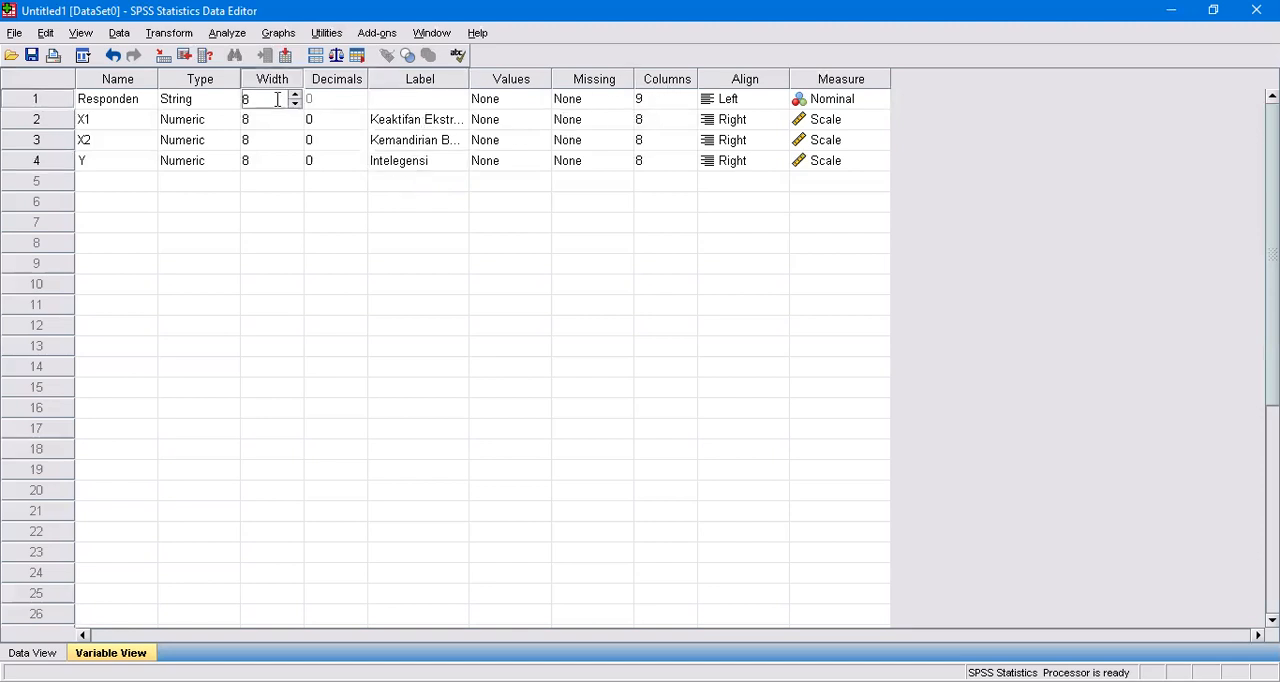
click(294, 95)
click(294, 103)
Set the display column width of the Responden variable to 8.
click(661, 99)
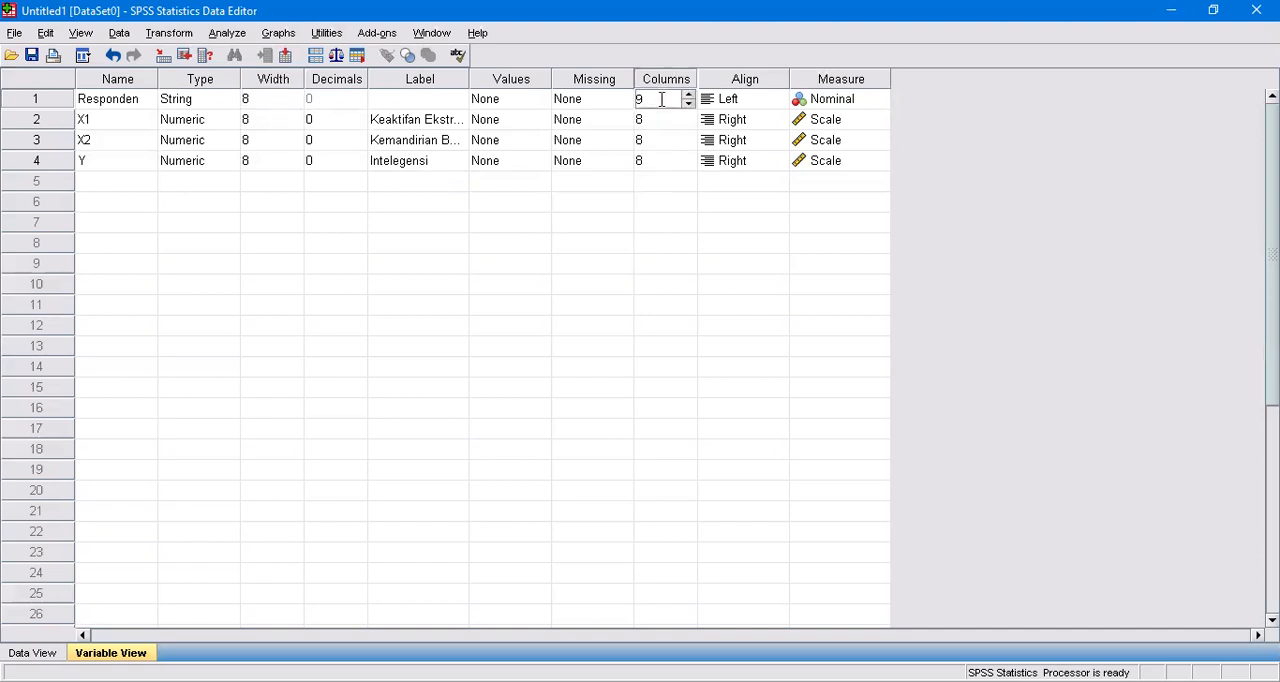
click(688, 104)
click(688, 104)
click(688, 97)
click(847, 99)
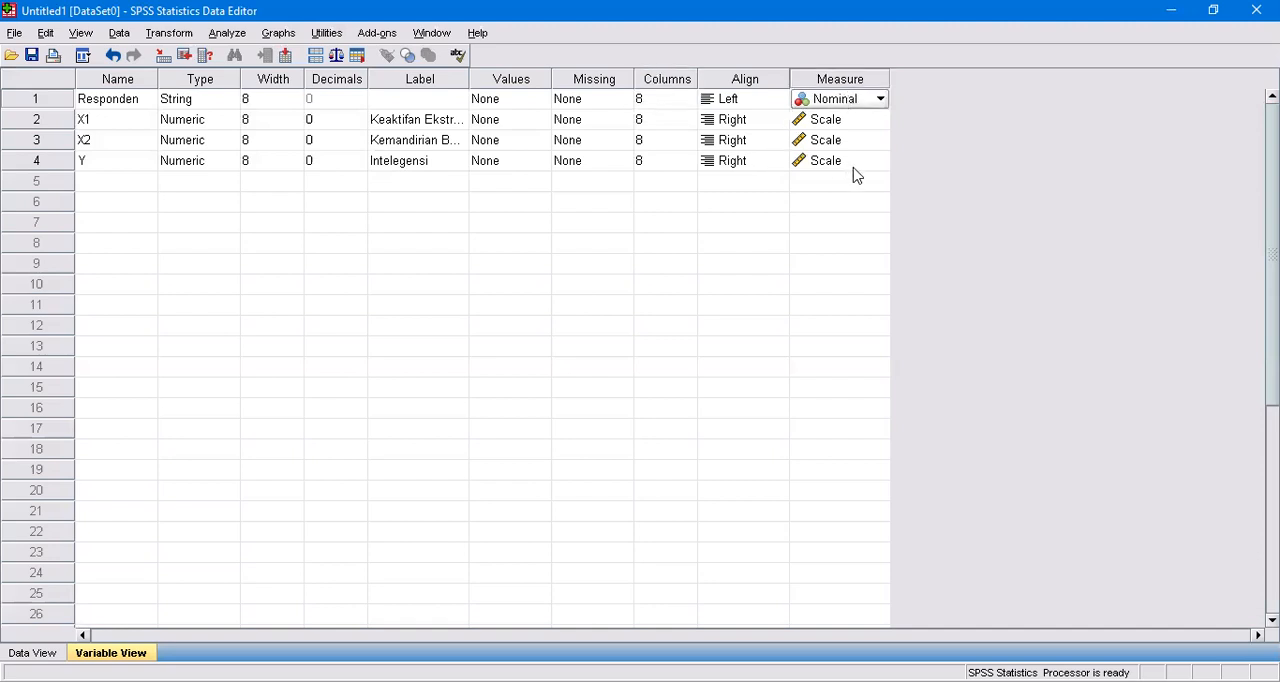
Change the alignment of the variables Responden, X1, X2 and Y to Center.
click(737, 105)
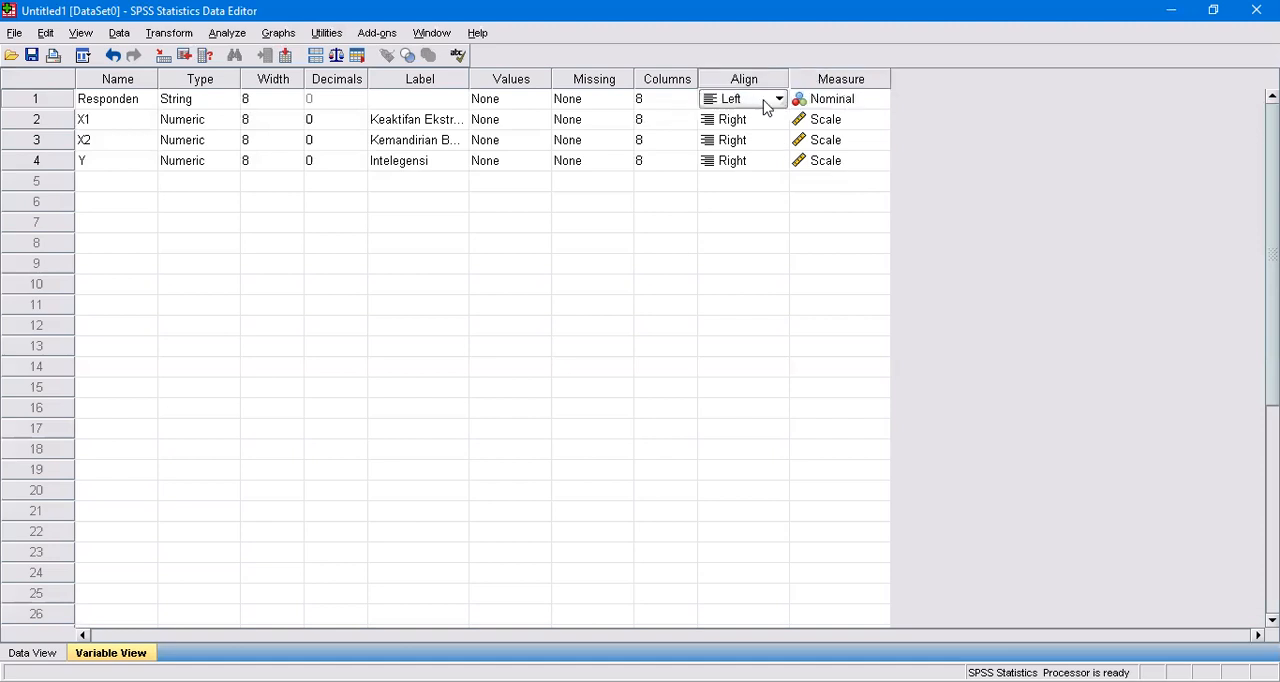
click(778, 99)
click(736, 157)
click(731, 121)
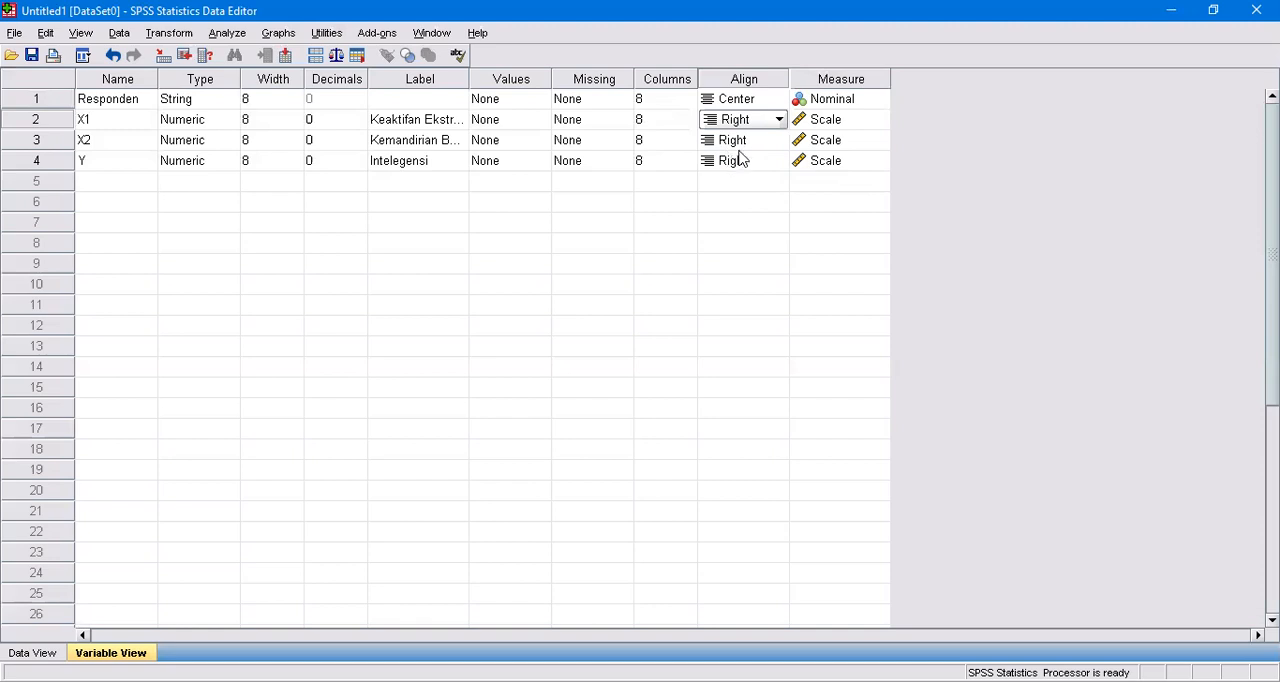
click(734, 124)
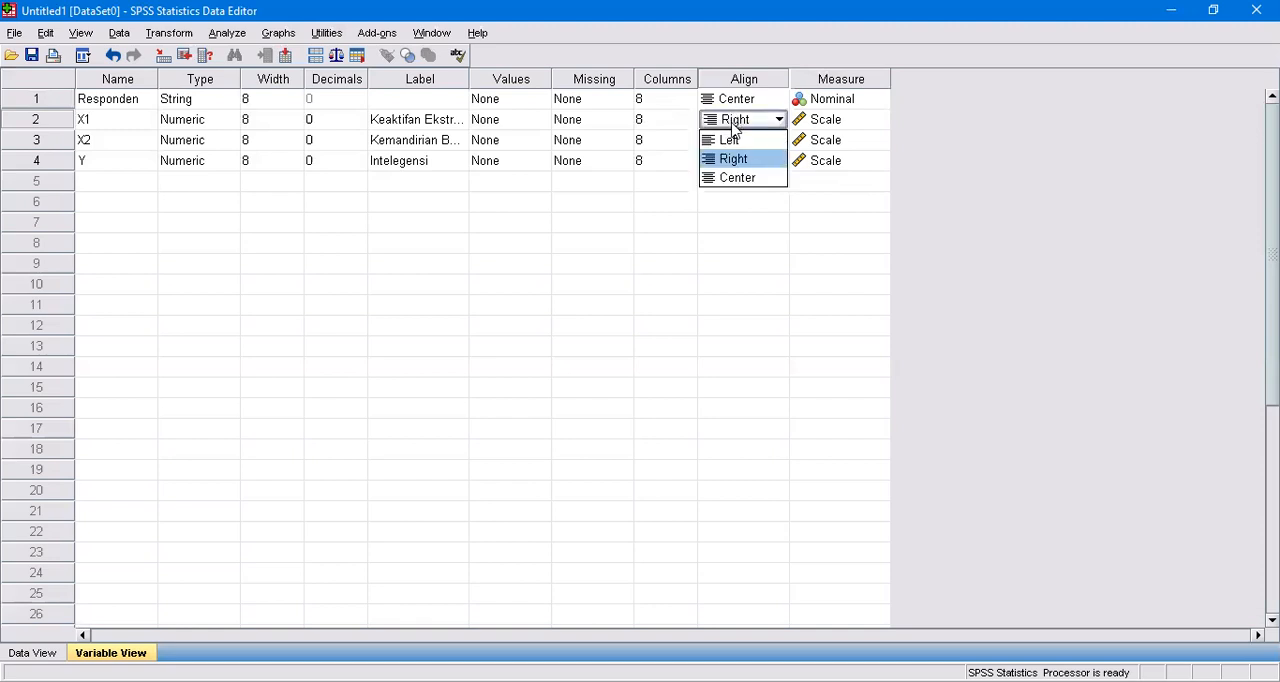
click(735, 178)
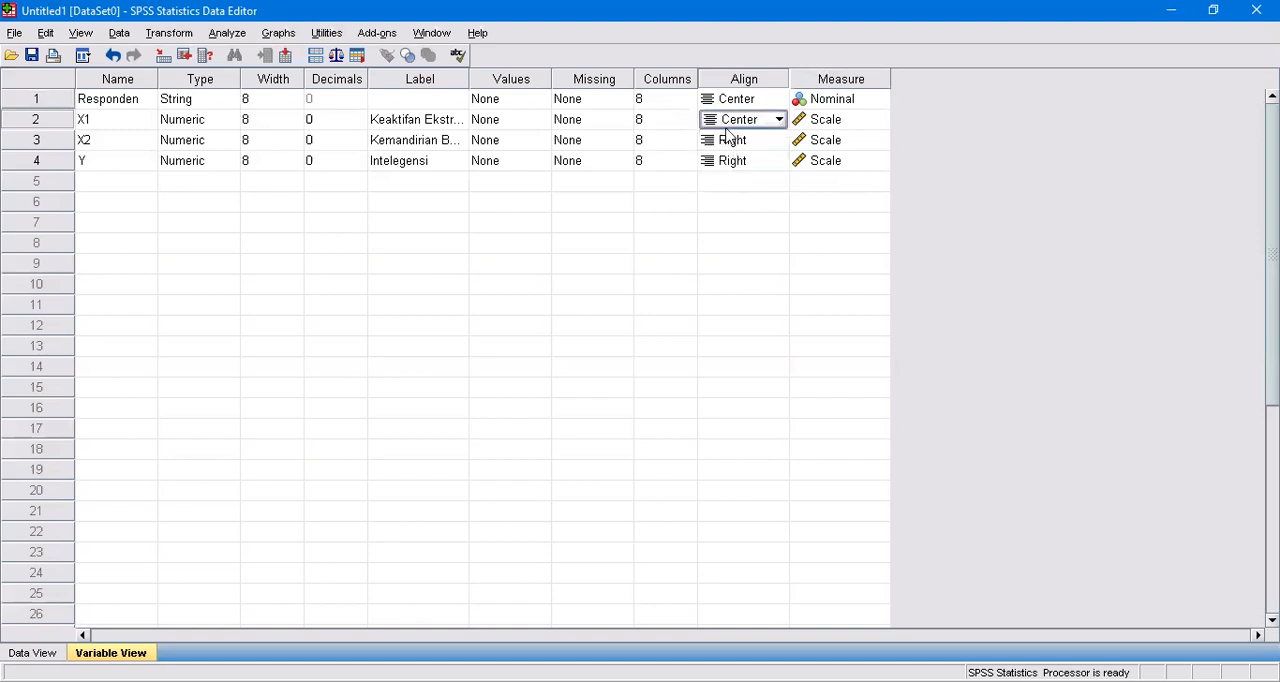
click(727, 145)
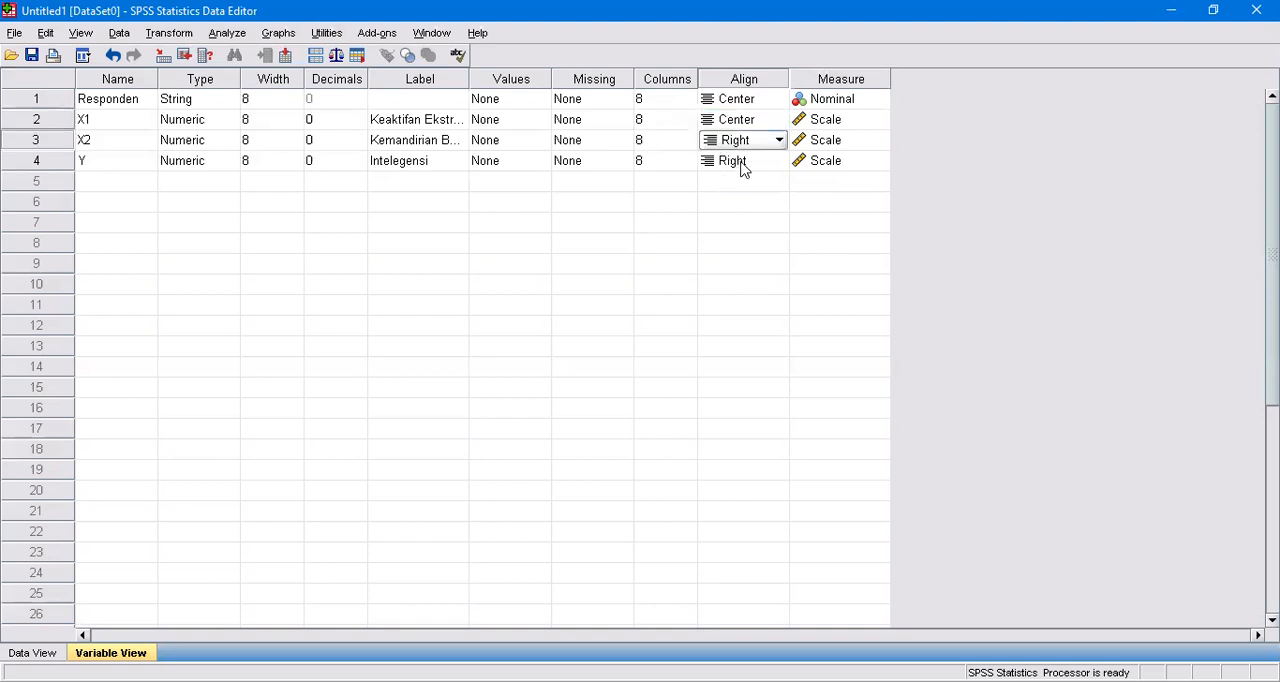
click(763, 145)
click(740, 198)
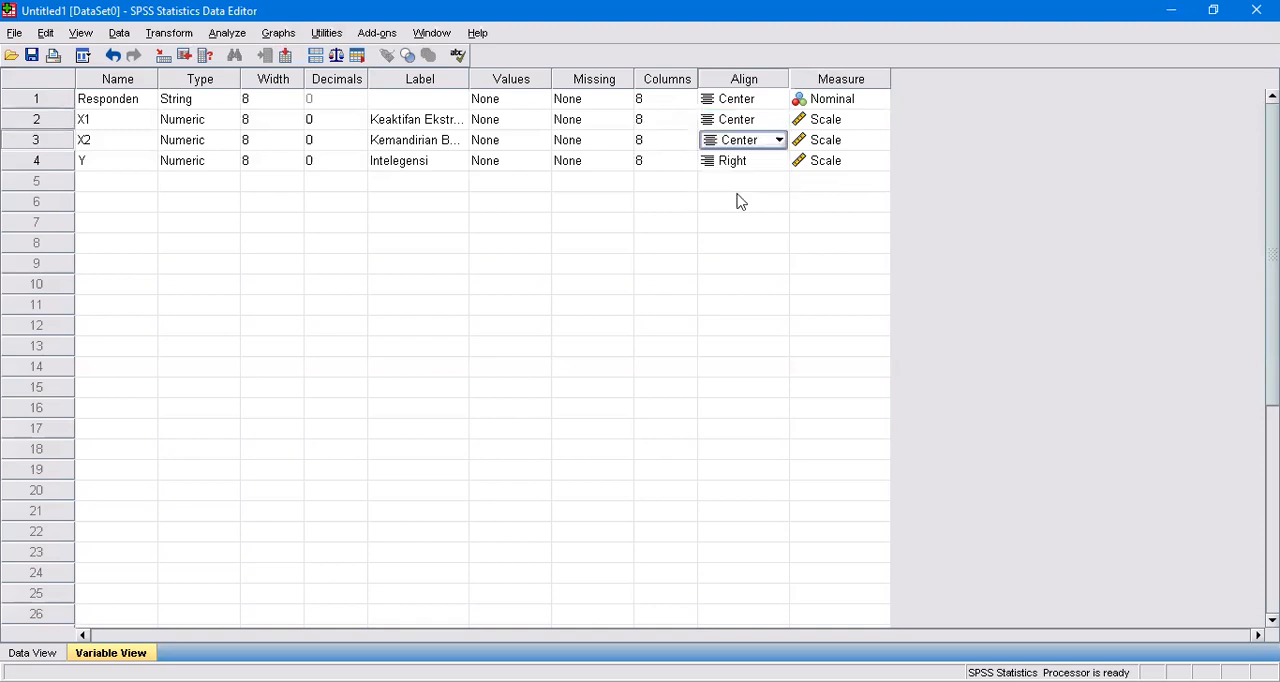
click(745, 165)
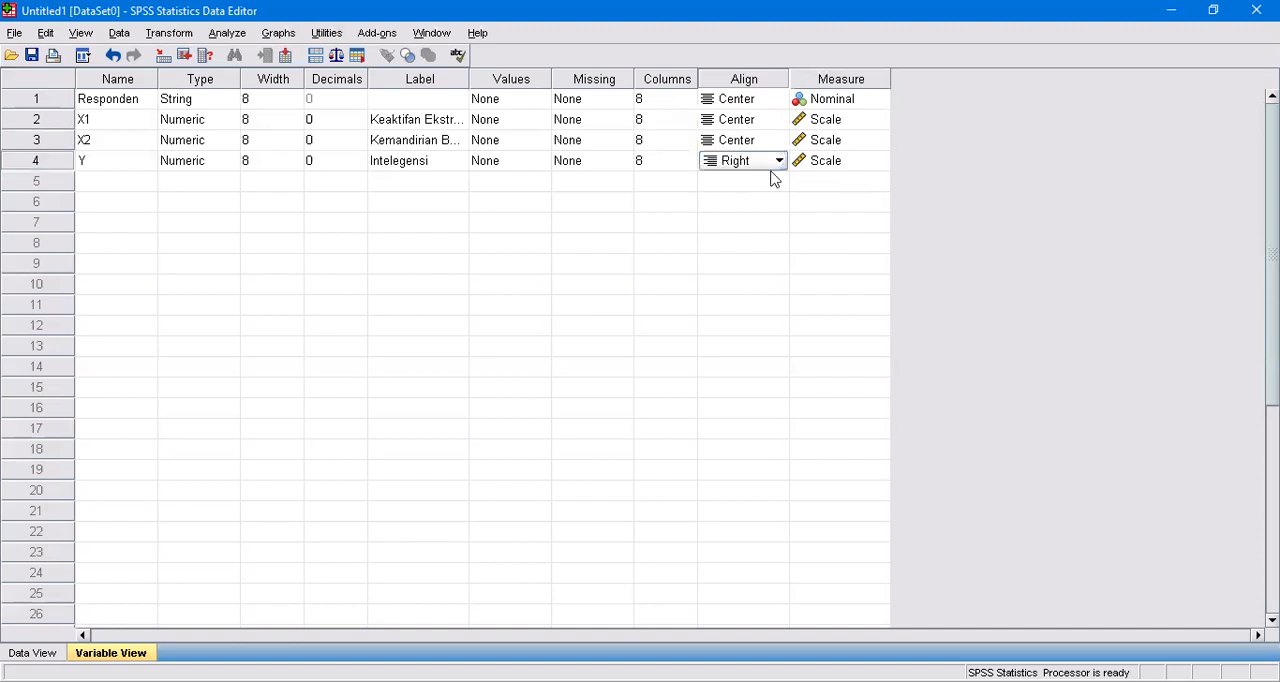
click(757, 165)
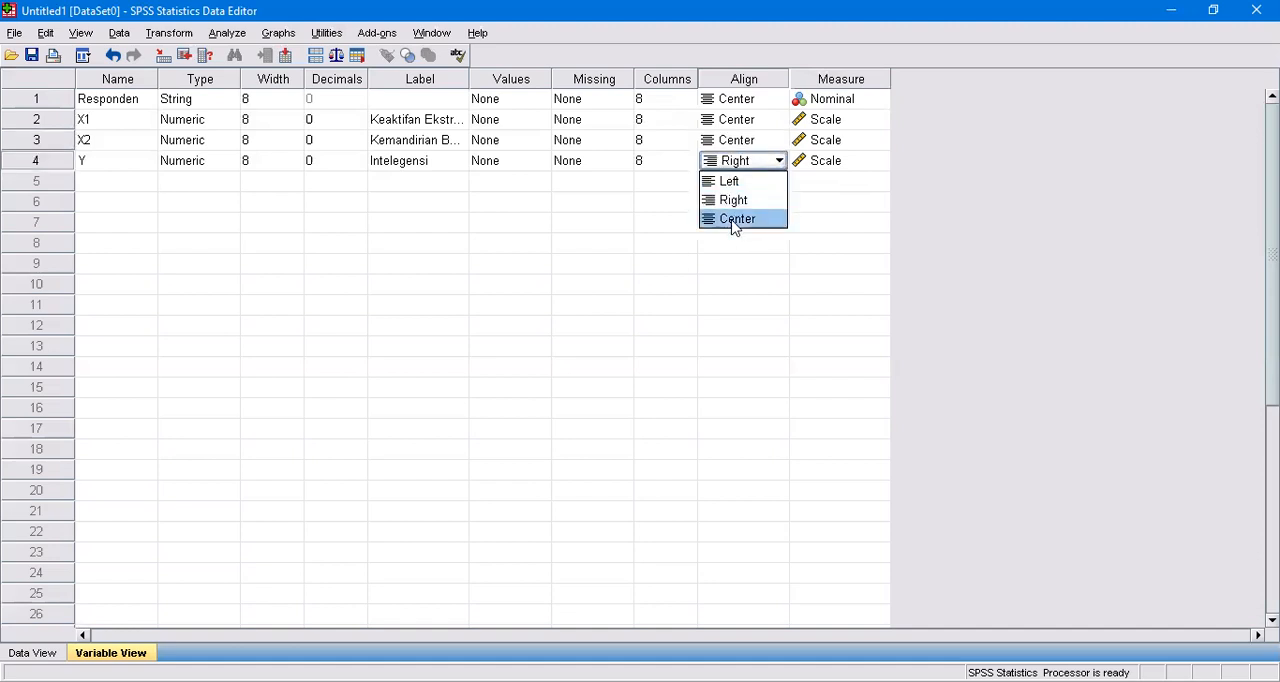
click(735, 219)
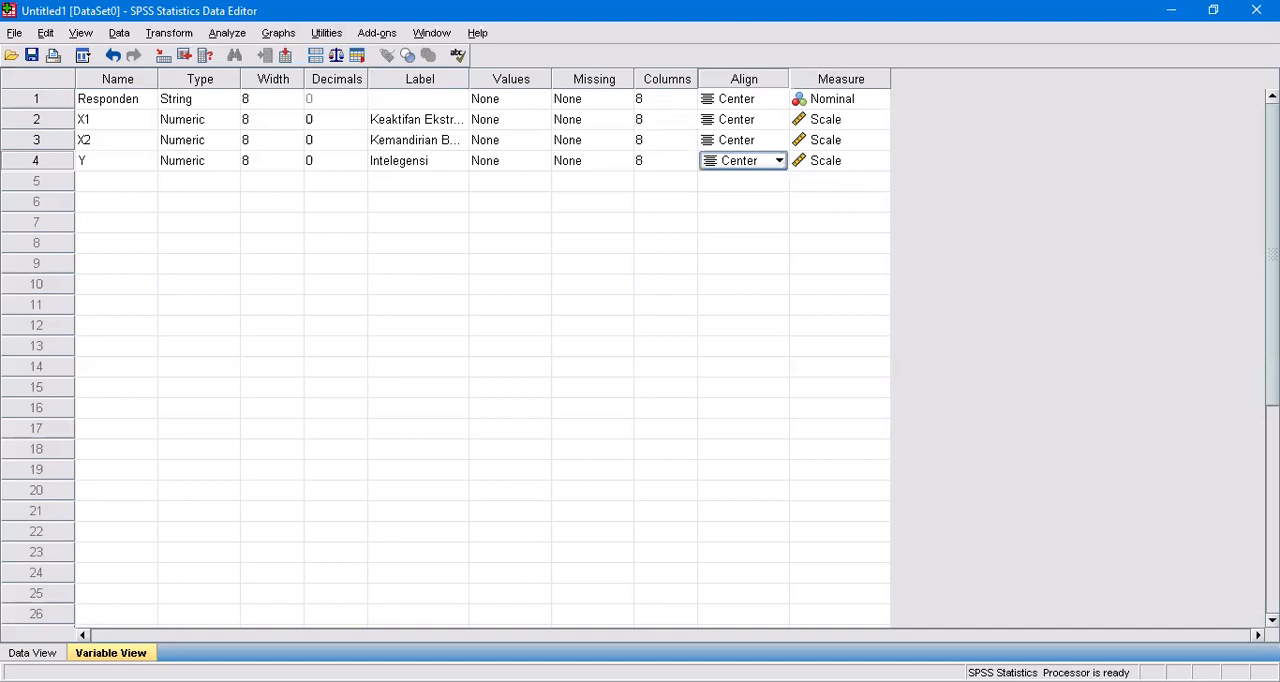
Clear the stray entry in the first row of the Responden column in the data sheet.
click(33, 652)
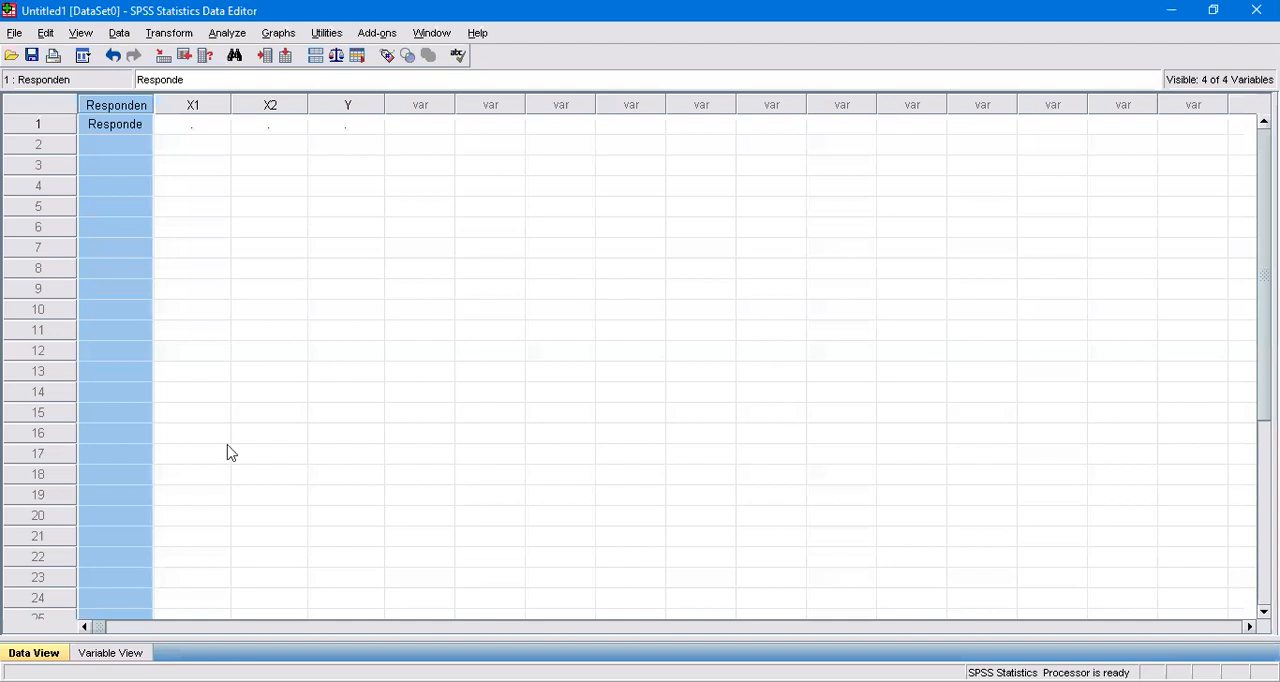
click(103, 126)
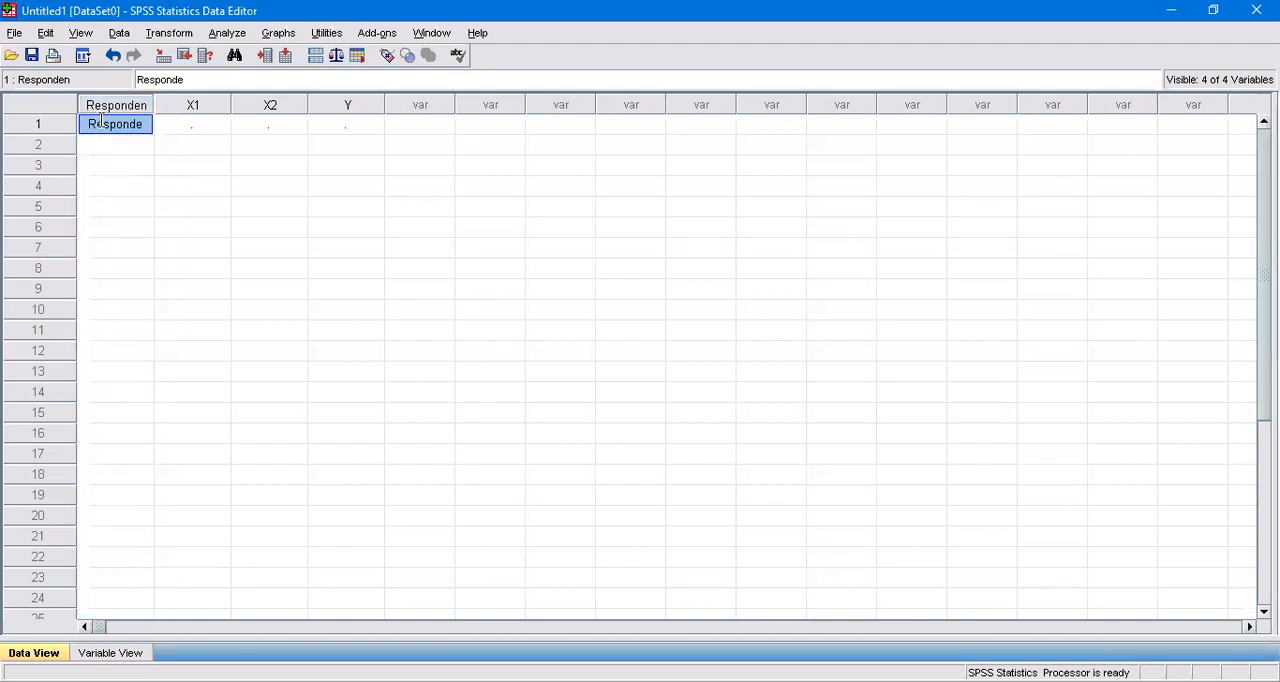
key(Delete)
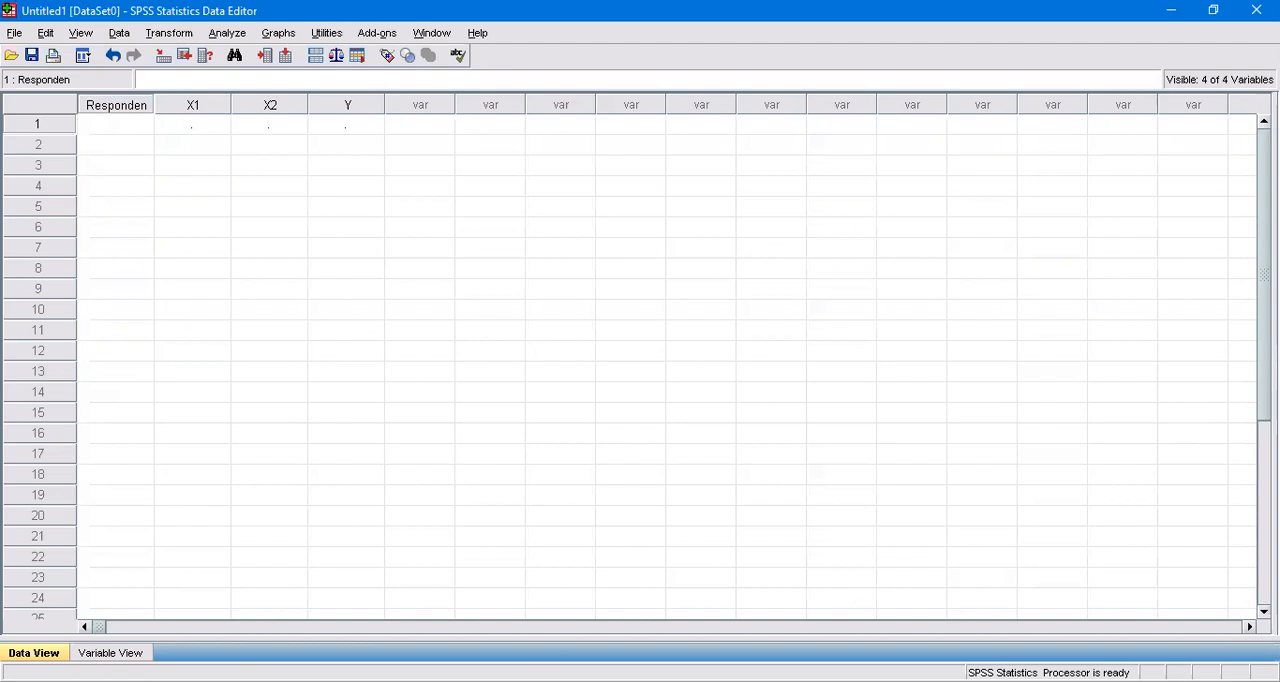
Paste the copied respondent numbers 1 to 10 into the Responden column from row 1.
key(alt+Tab)
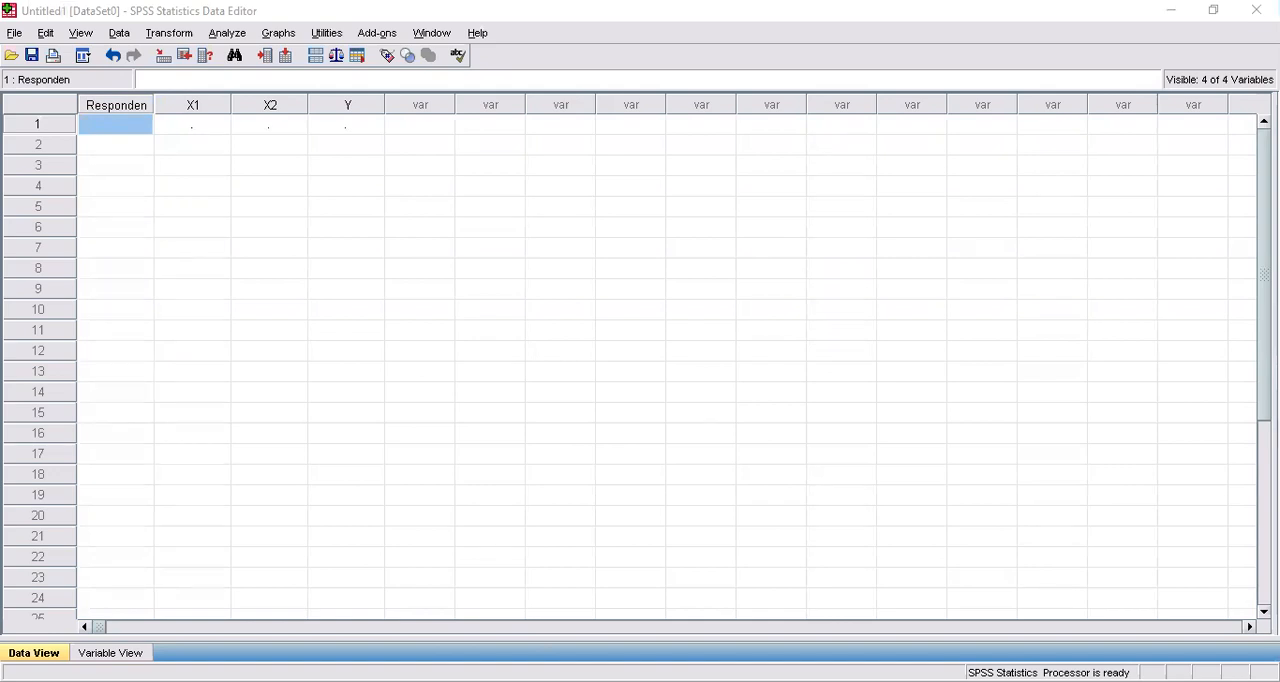
click(116, 133)
key(ctrl+v)
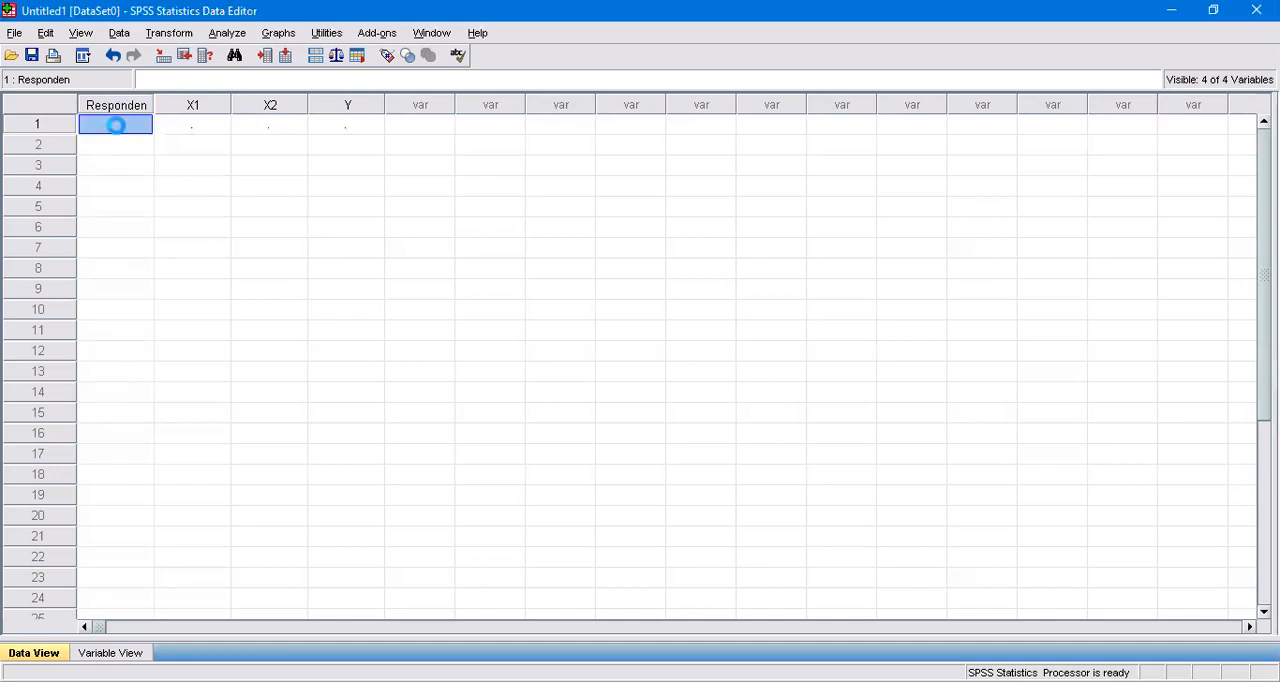
Paste the scores 30, 38, 40, 38, 29, 33, 25, 31, 24 and 31 into the X1 column from row 1.
click(212, 128)
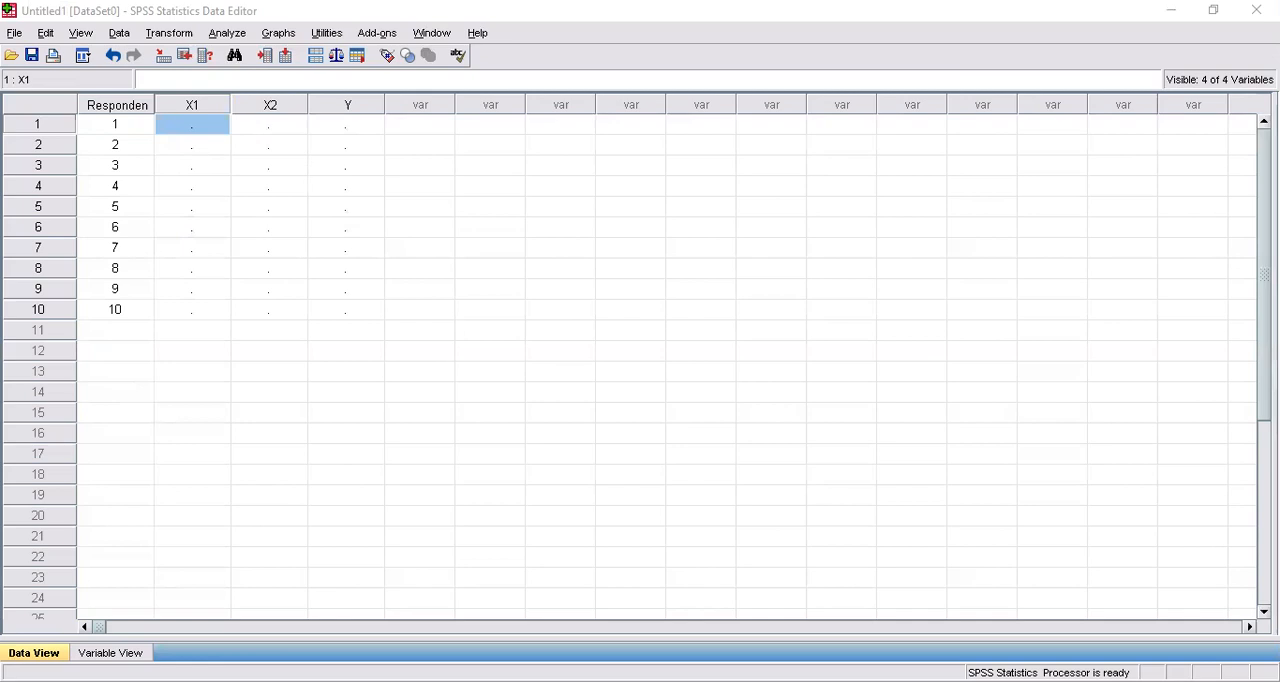
click(168, 128)
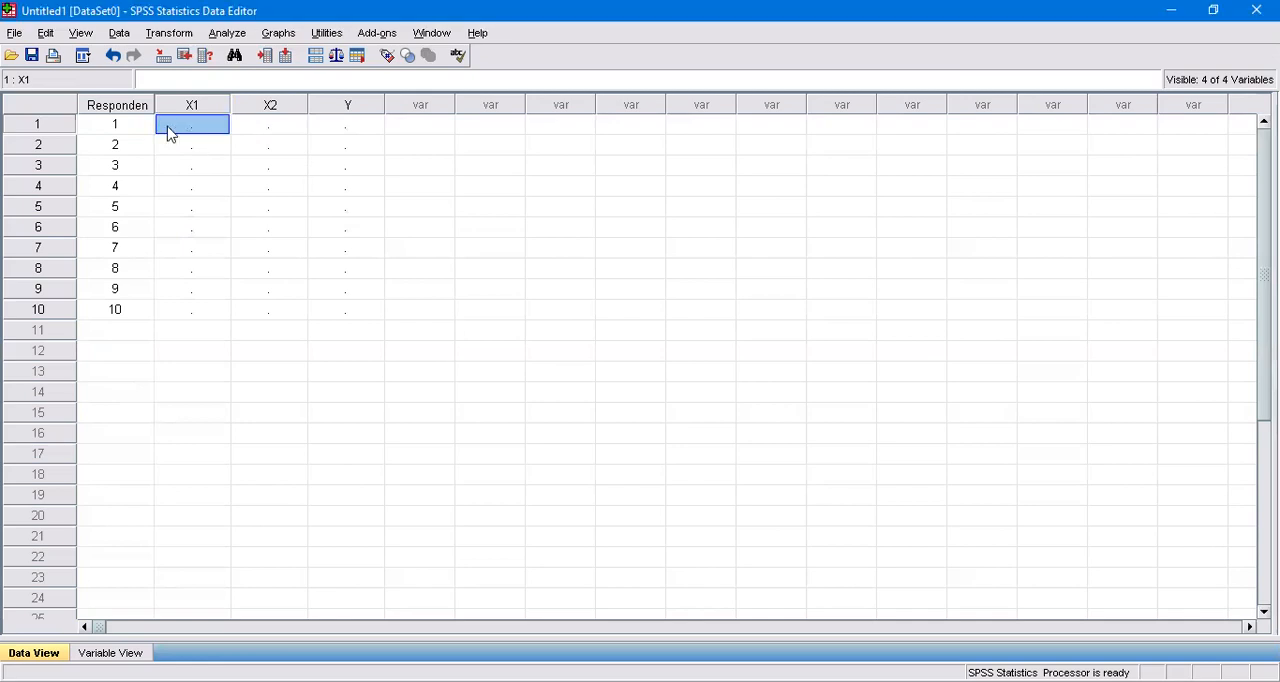
key(ctrl+v)
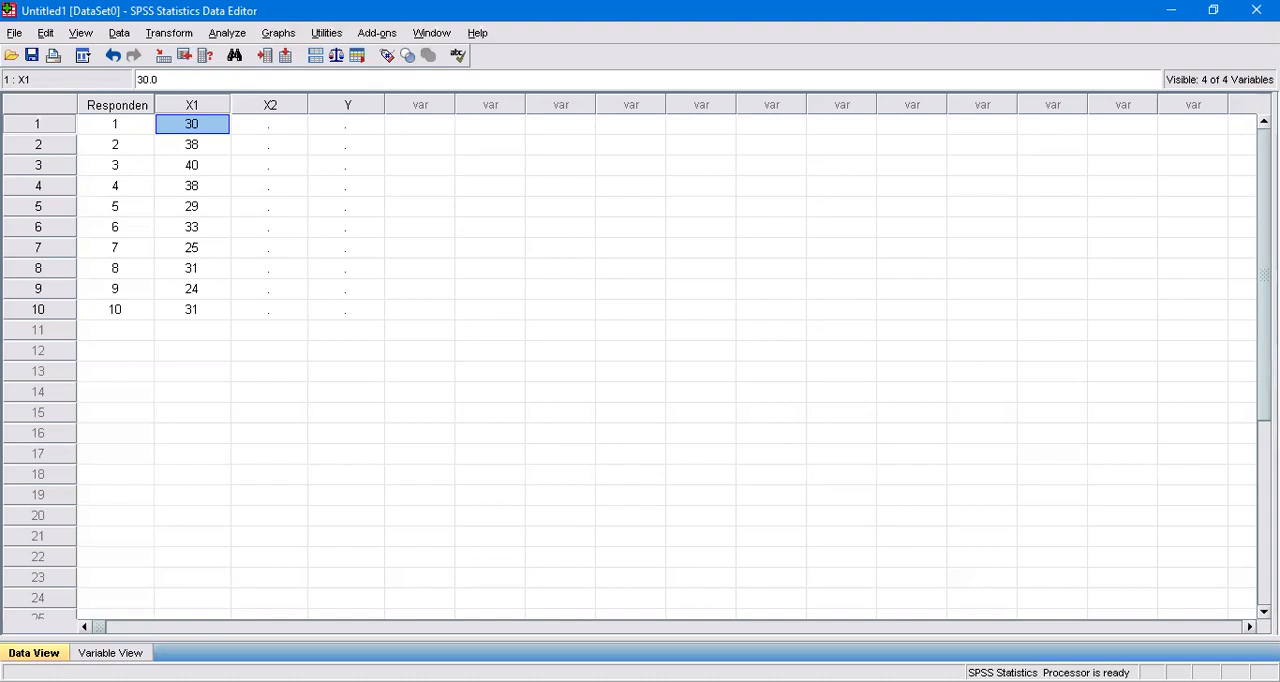
Paste the scores 31, 35, 43, 39, 32, 36, 25, 30, 30 and 35 into the X2 column from row 1.
key(alt+Tab)
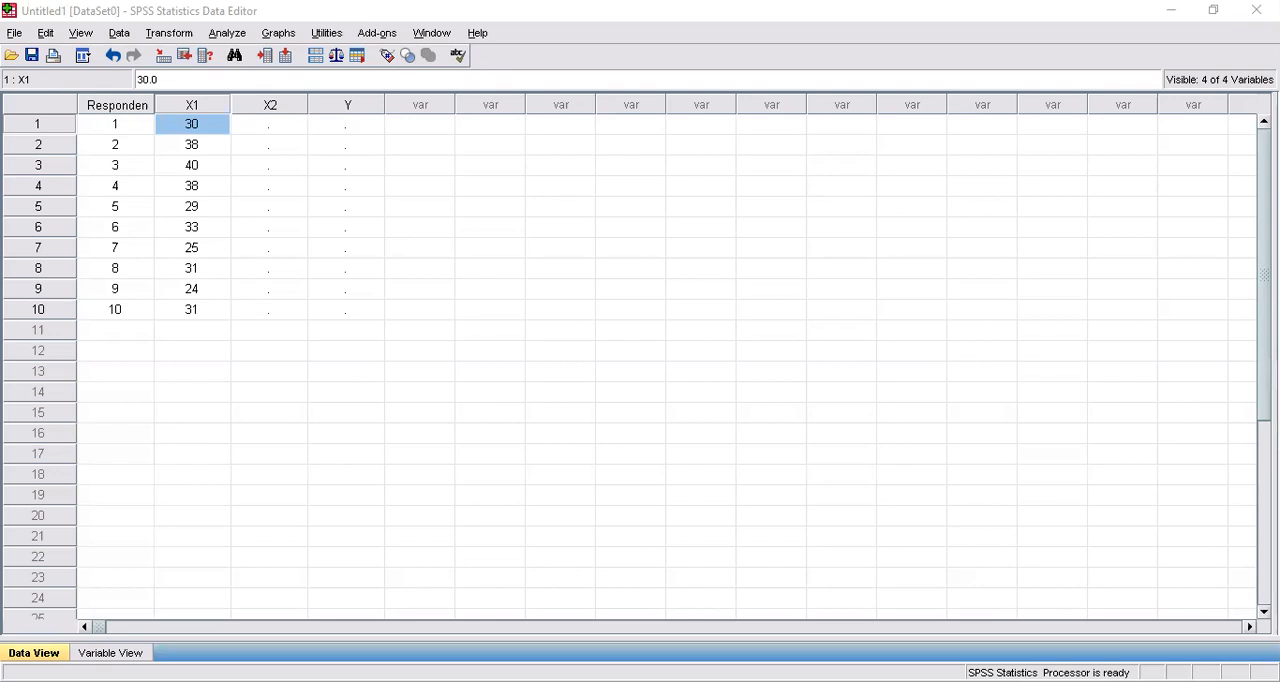
click(282, 131)
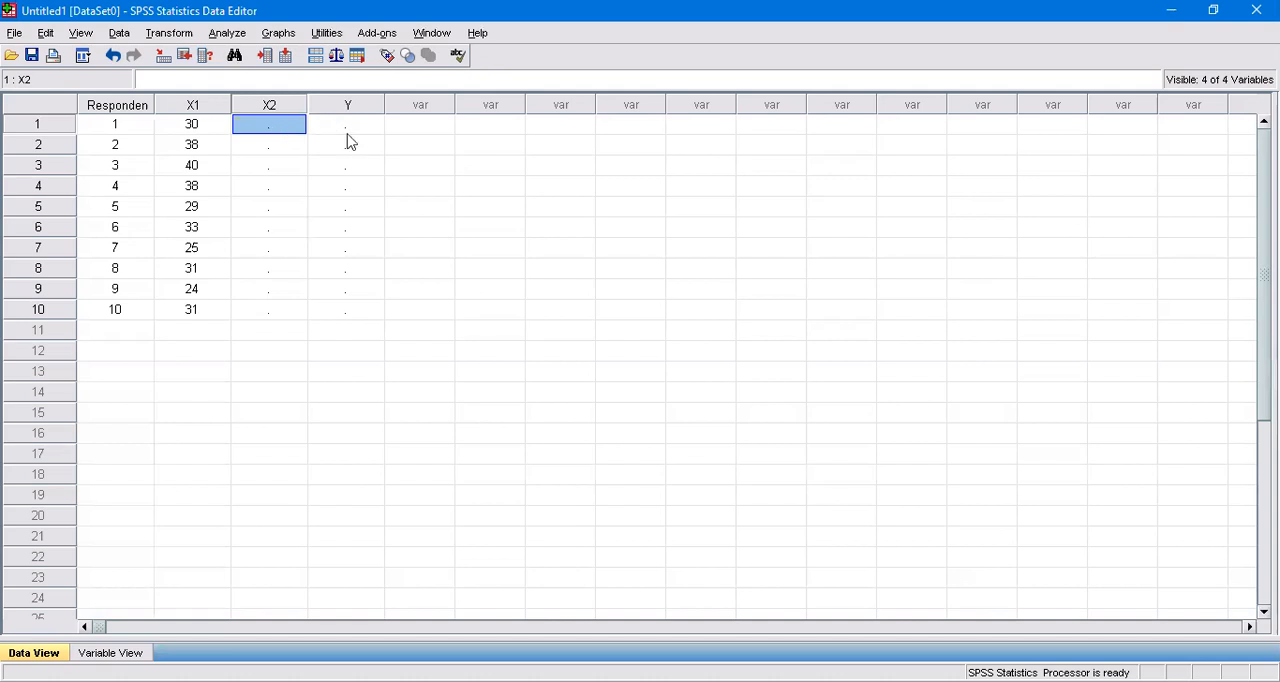
key(ctrl+v)
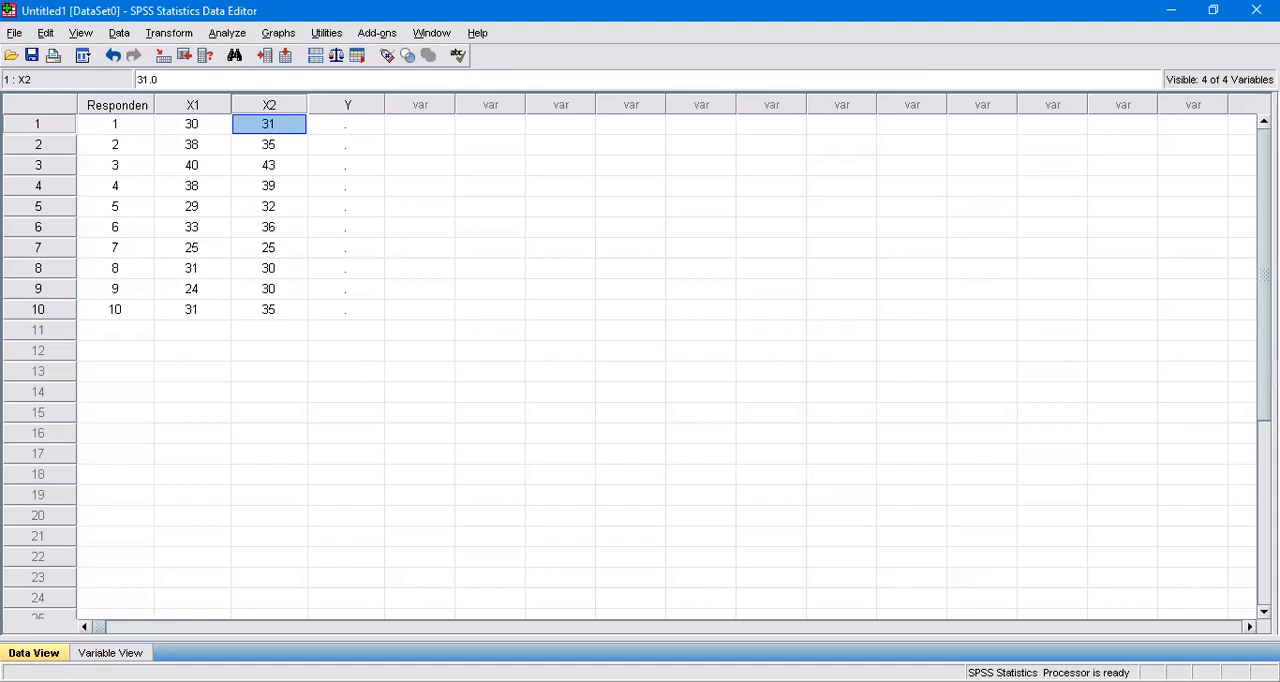
Paste the scores 39, 44, 49, 45, 35, 43, 33, 38, 36 and 40 into the Y column from row 1.
key(alt+Tab)
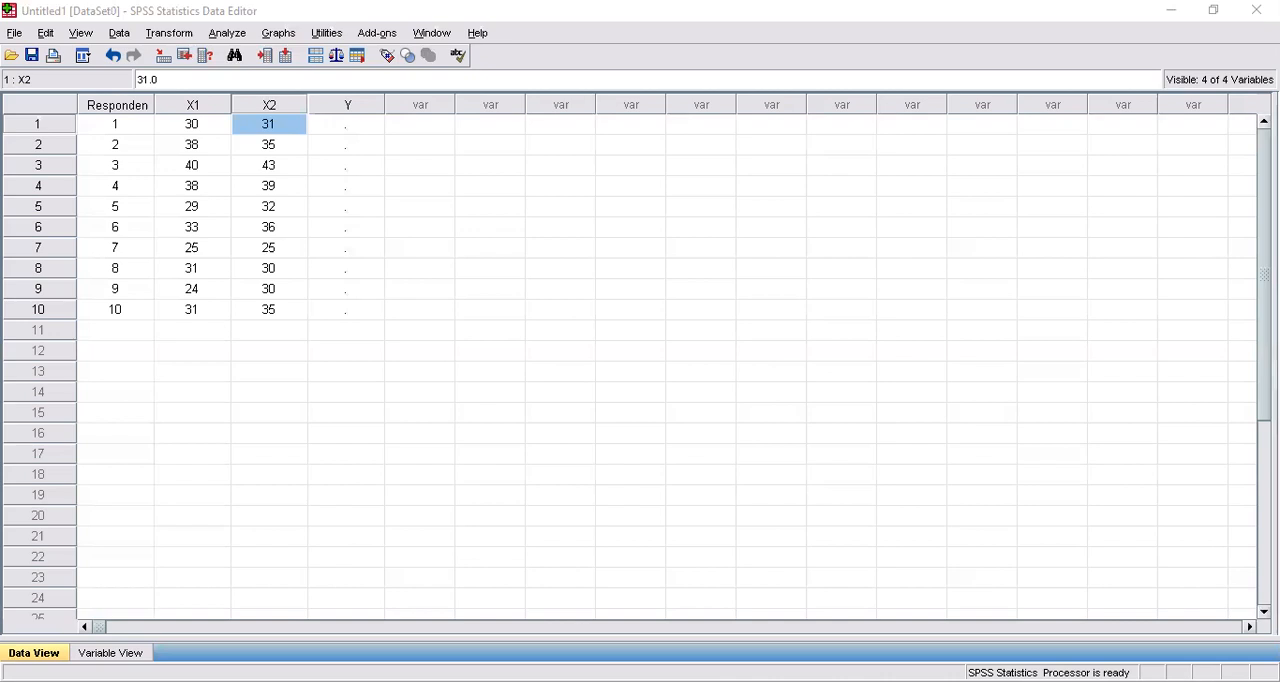
click(346, 128)
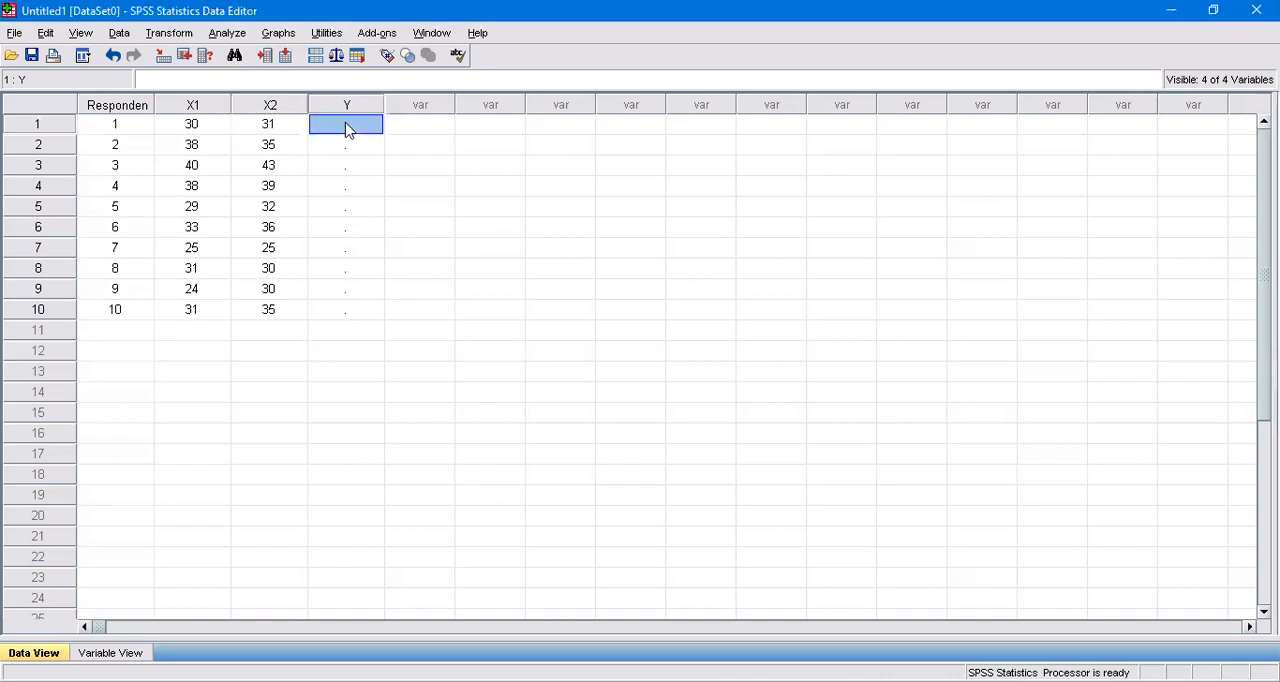
key(ctrl+v)
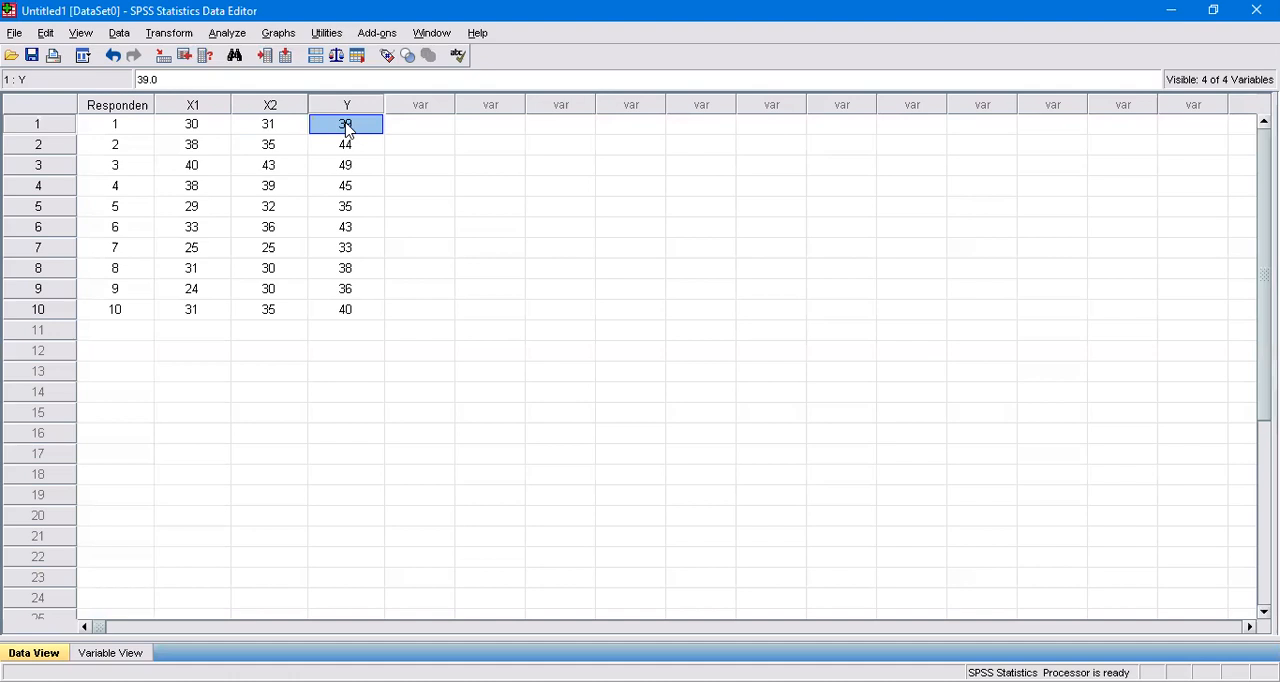
Set up a linear regression with Keaktifan Ekstrakurikuler [X1] and Kemandirian Belajar [X2] as independents and Intelegensi [Y] as the dependent variable.
click(229, 34)
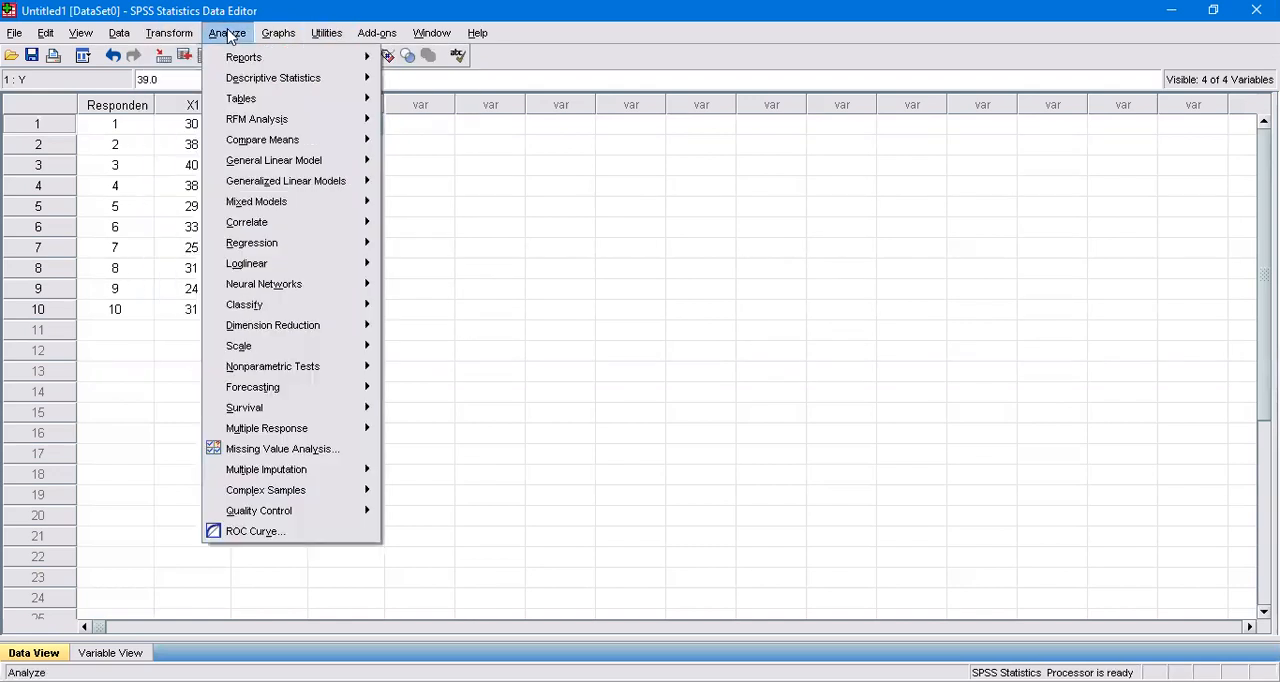
click(229, 36)
click(228, 34)
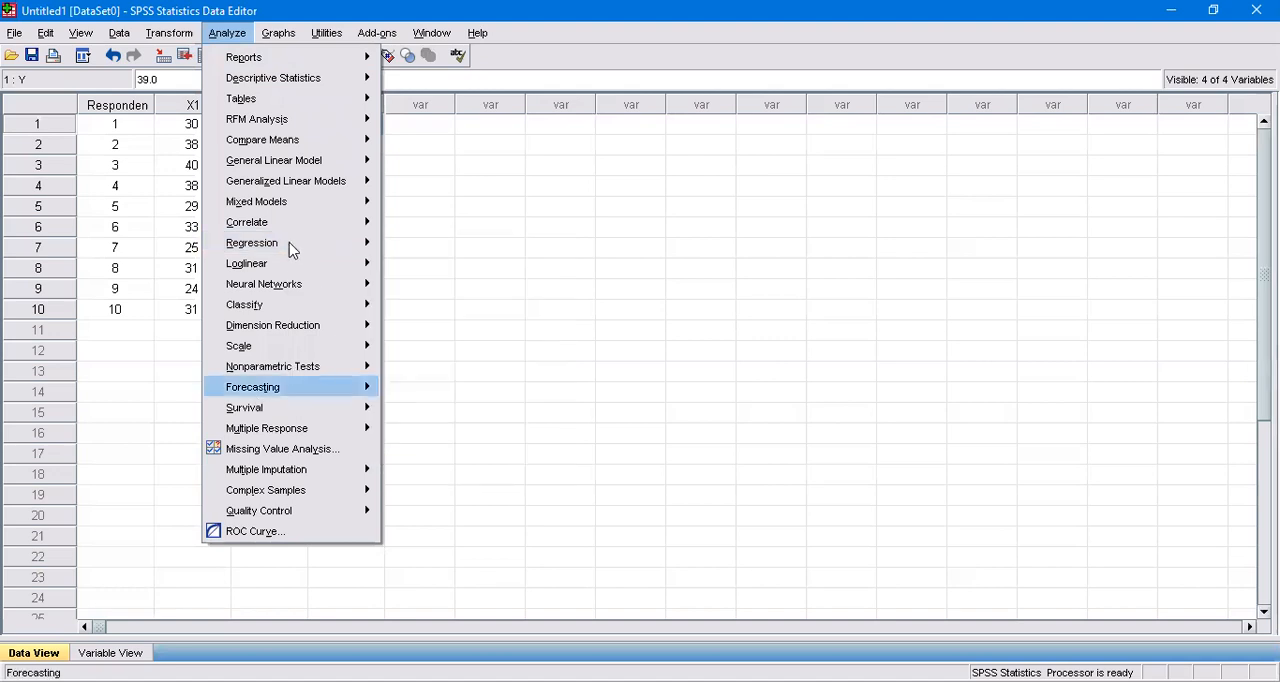
mouse_move(289, 245)
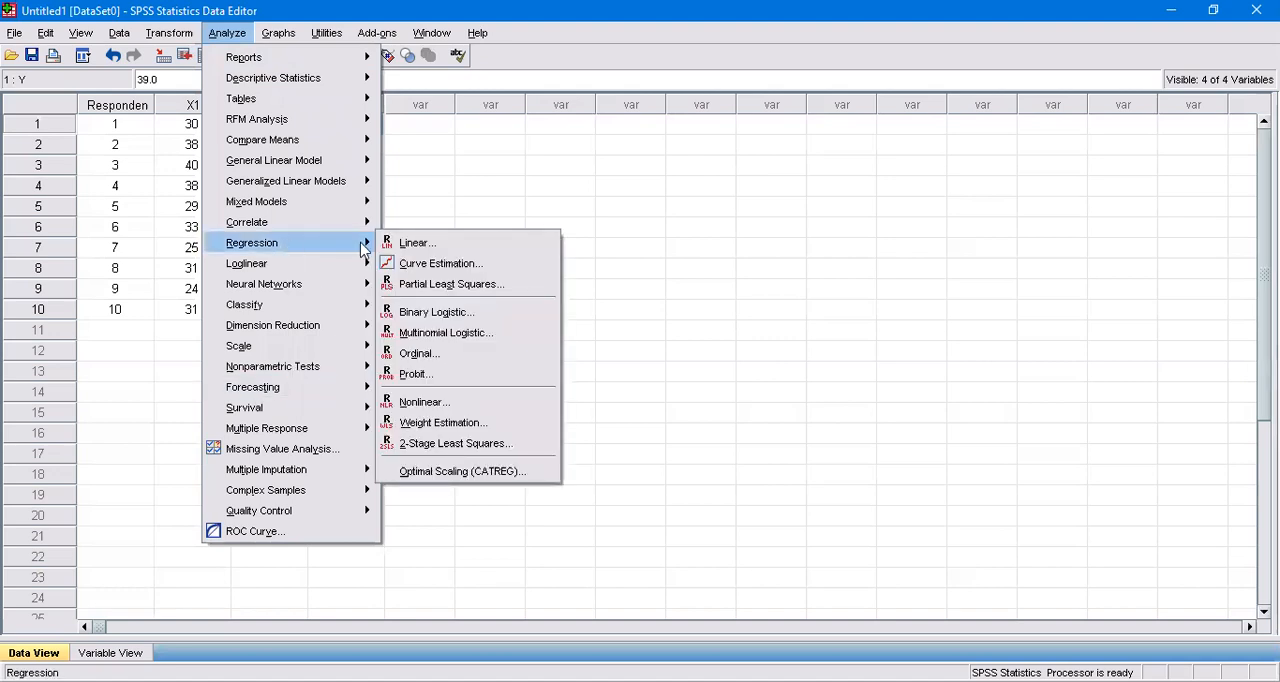
click(412, 245)
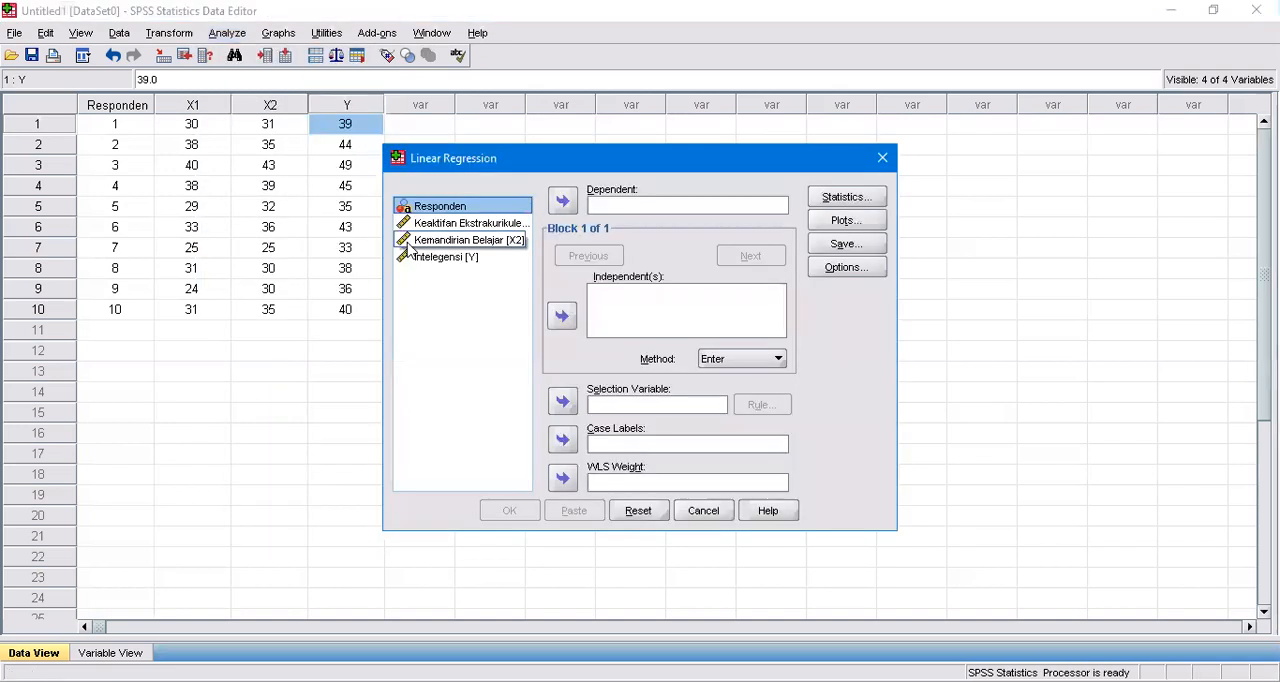
click(507, 225)
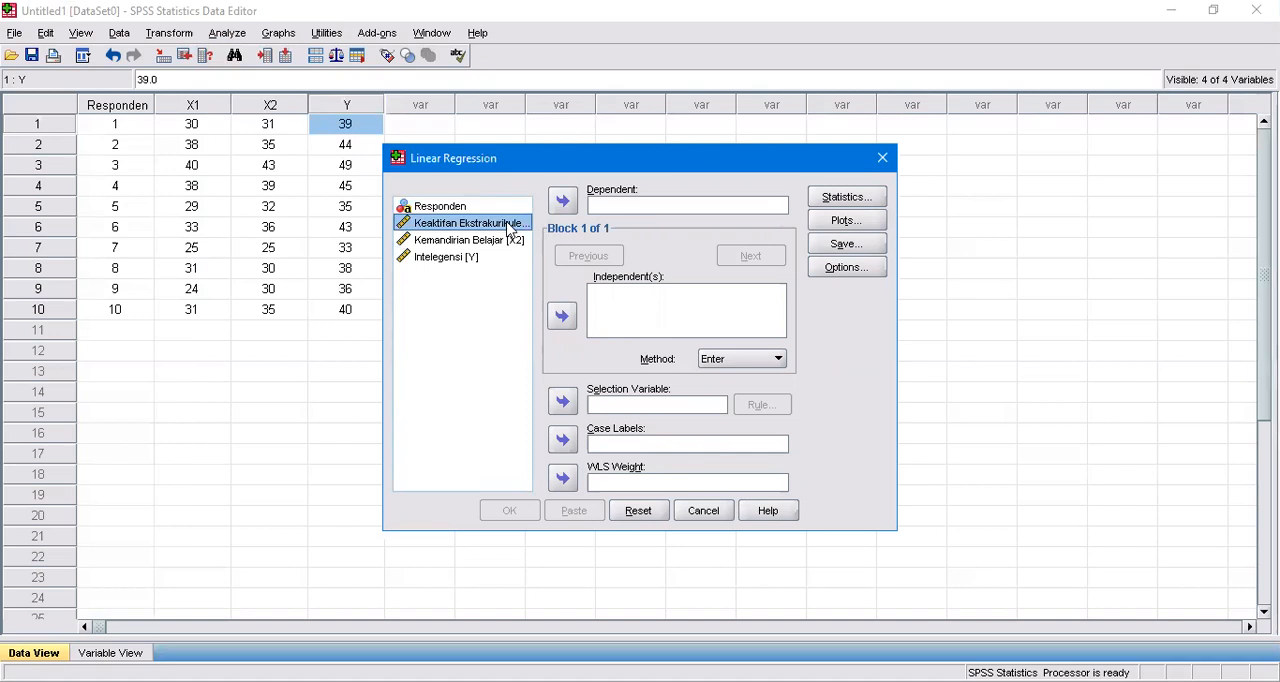
click(561, 318)
click(507, 241)
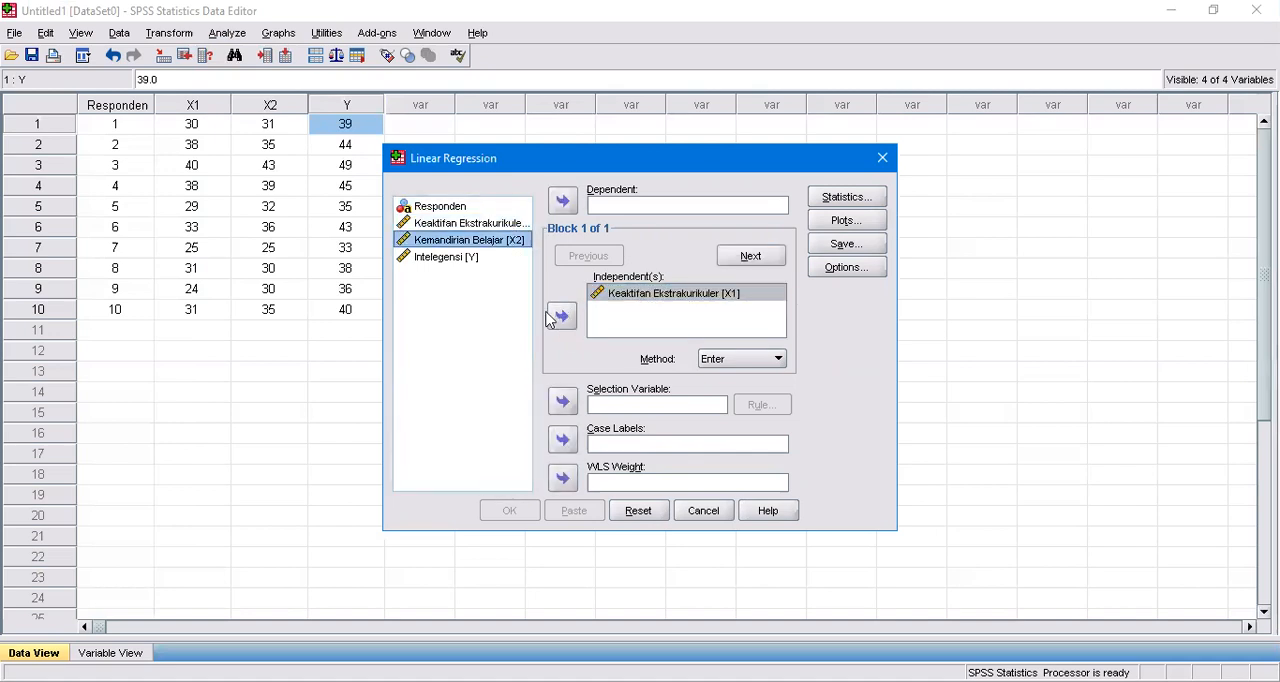
click(562, 320)
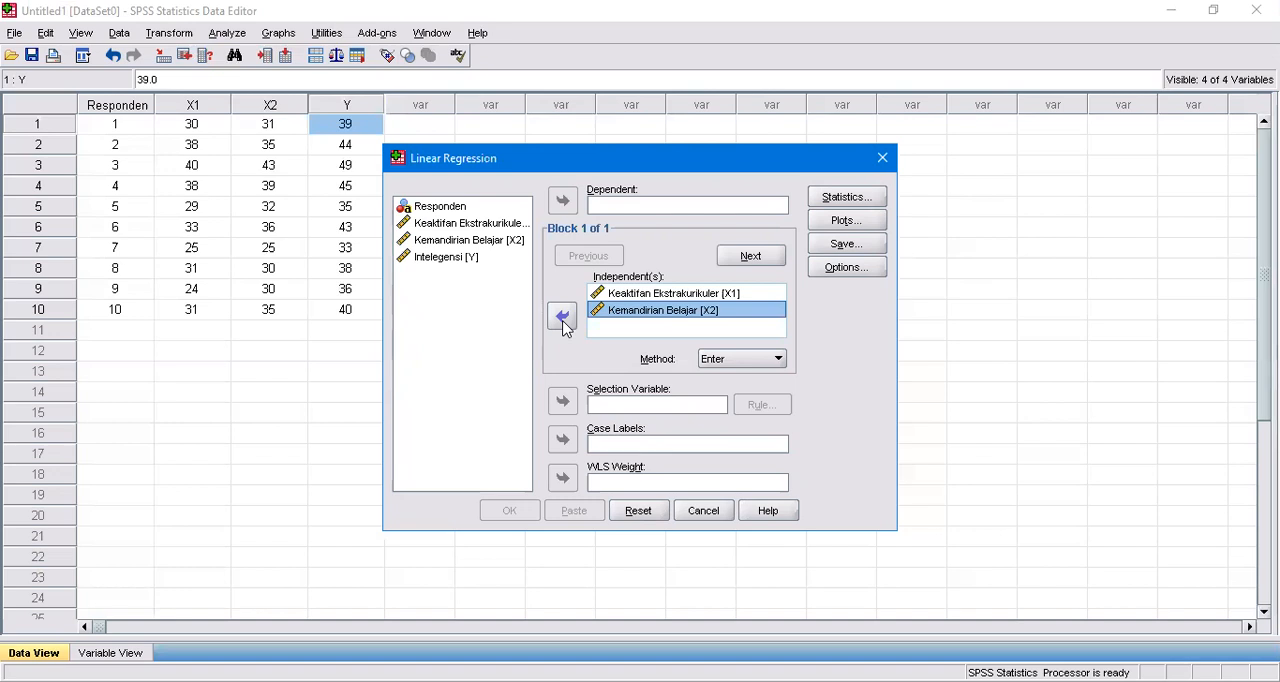
click(448, 259)
click(562, 201)
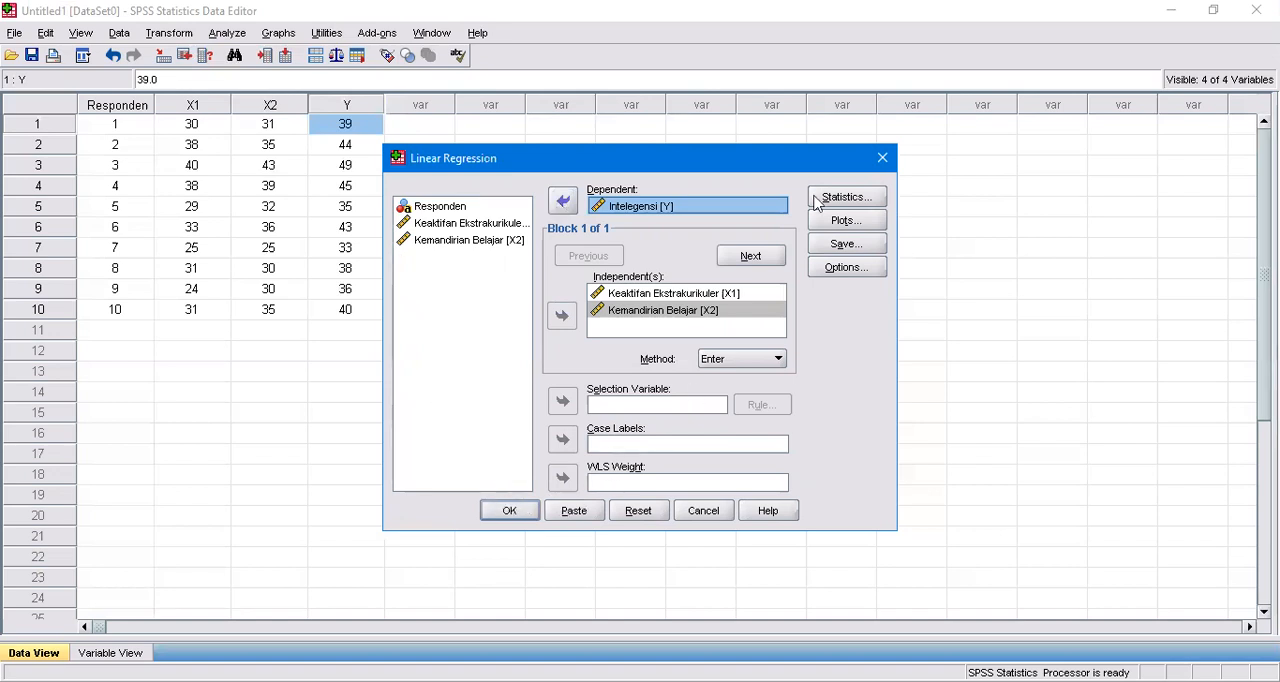
Add R squared change and Descriptives to the regression statistics.
click(845, 204)
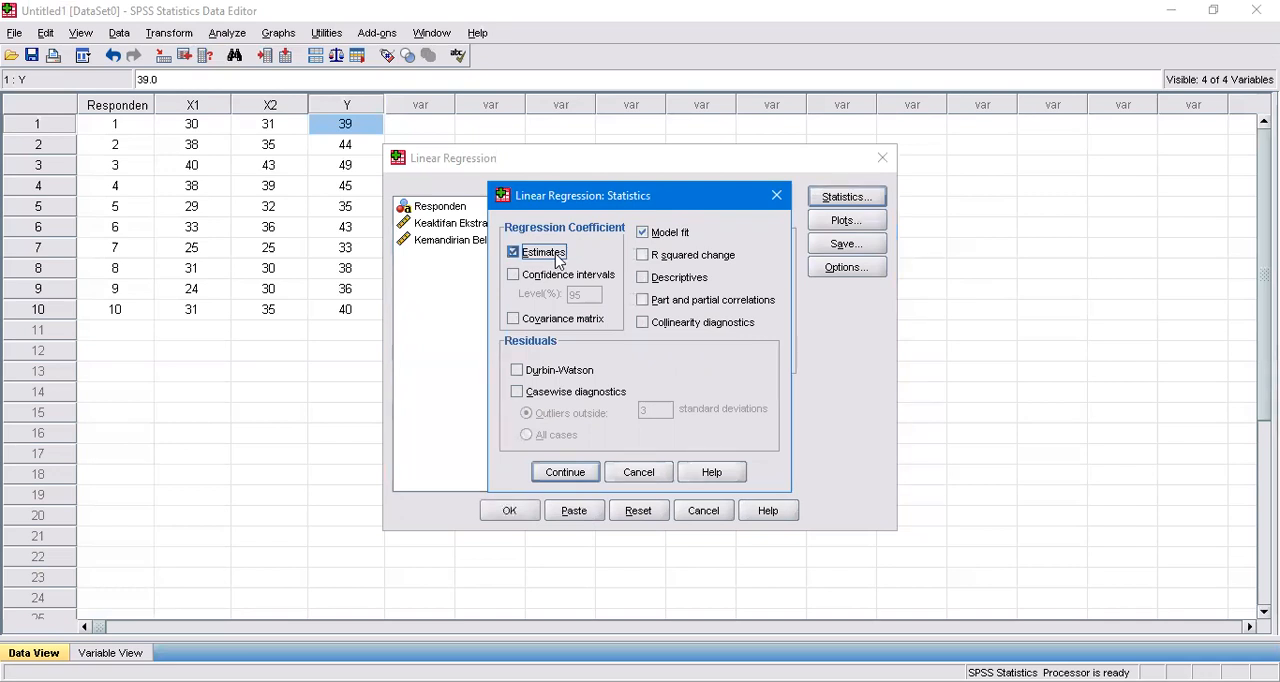
click(676, 260)
click(671, 281)
click(565, 474)
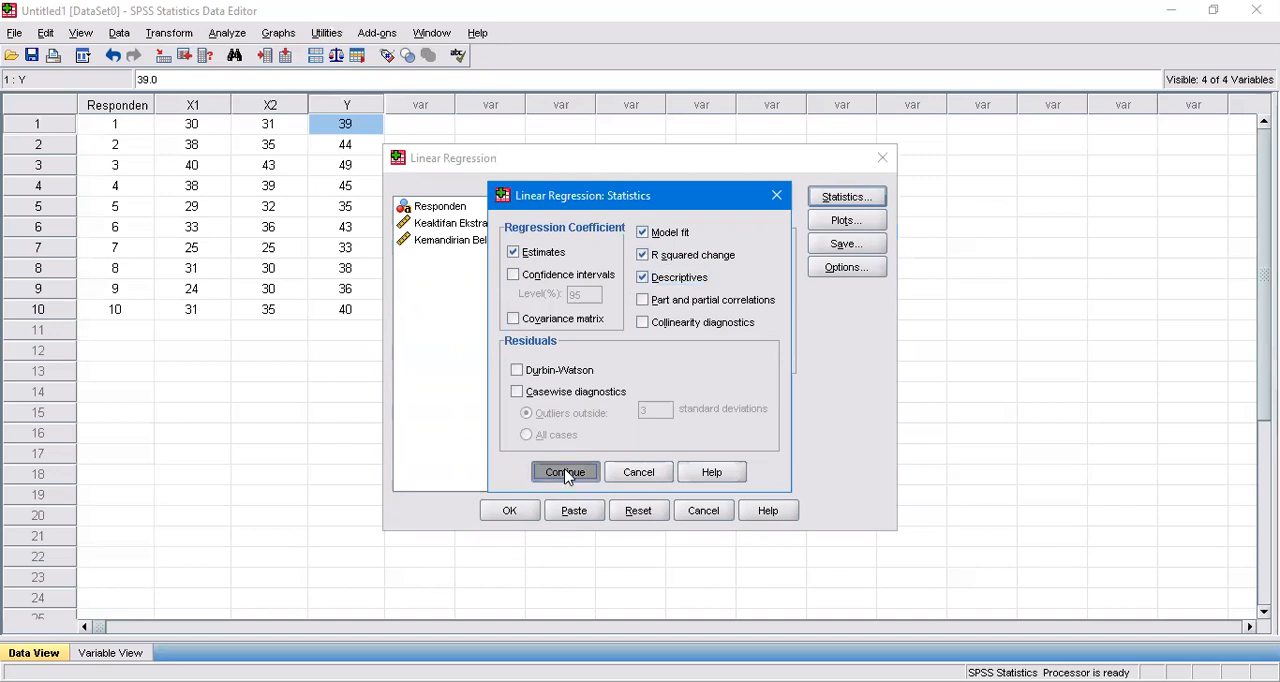
Define the first regression scatter plot with *SDRESID on the Y axis and *ZPRED on the X axis.
click(853, 228)
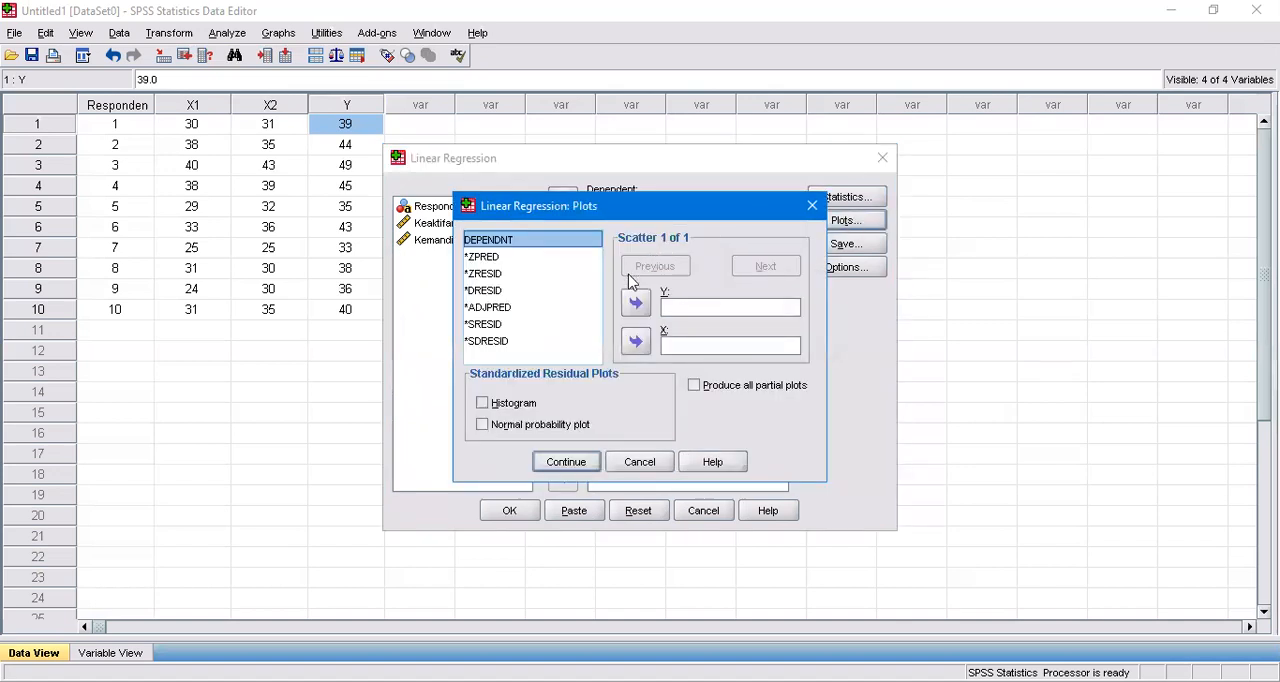
click(494, 342)
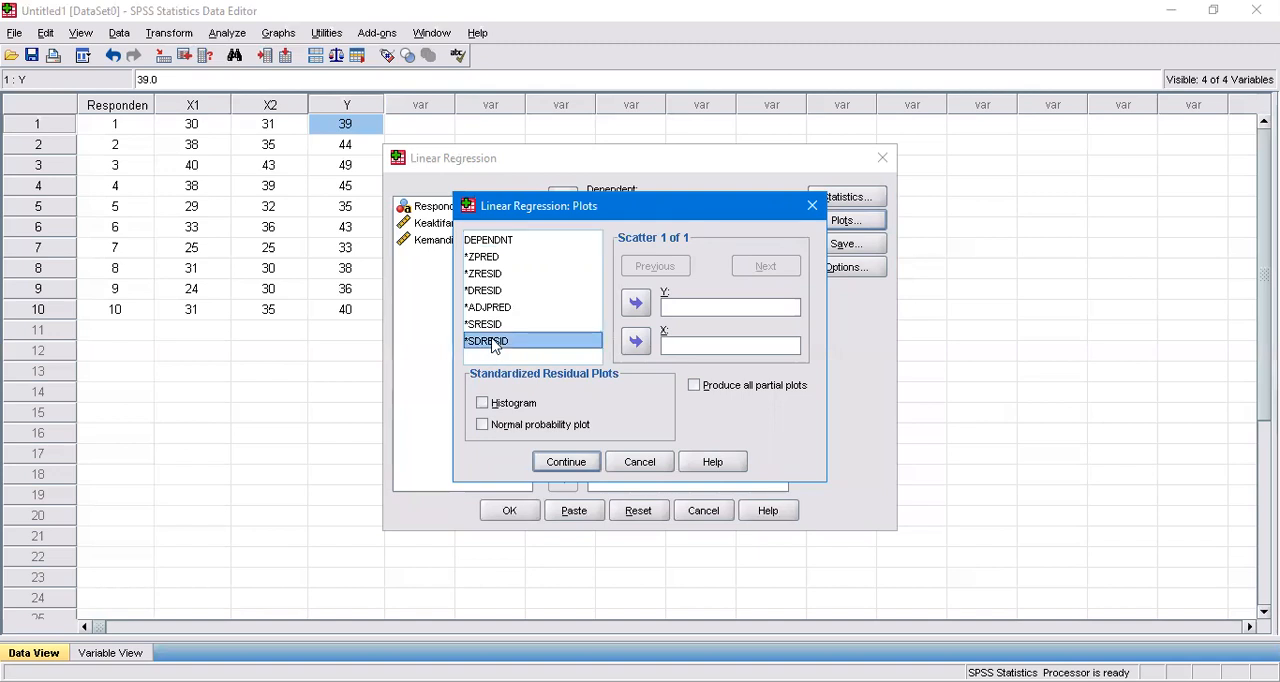
click(636, 305)
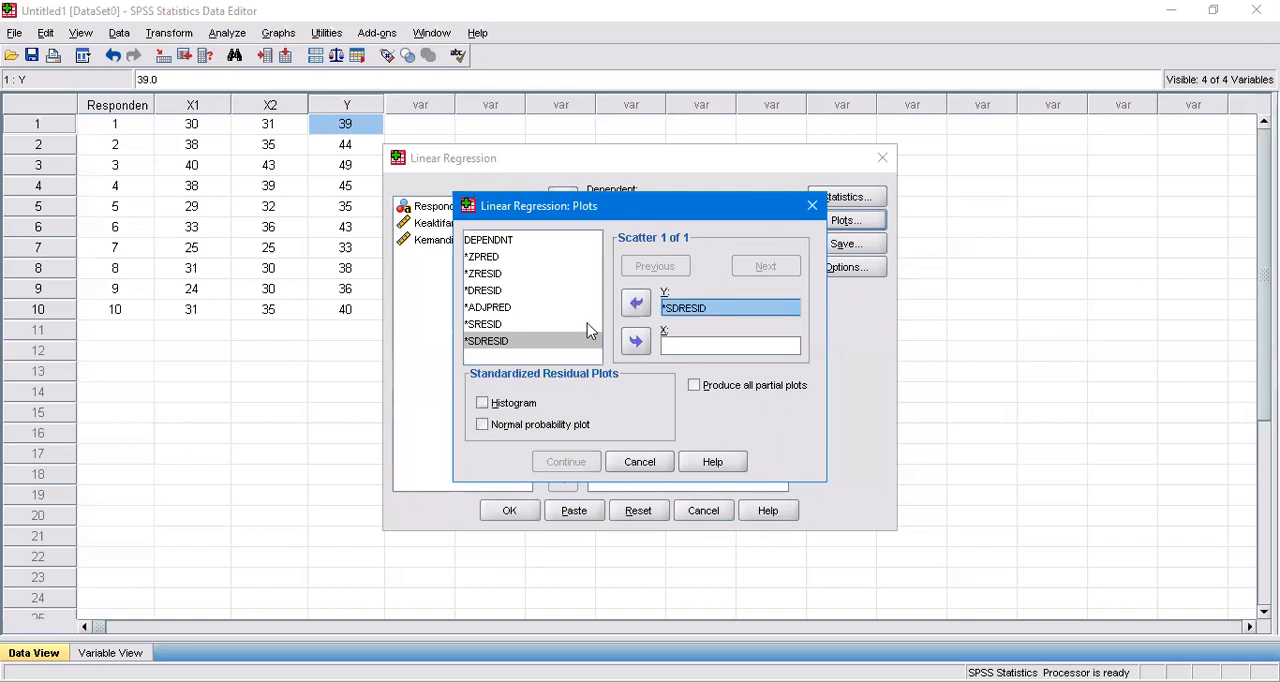
click(492, 258)
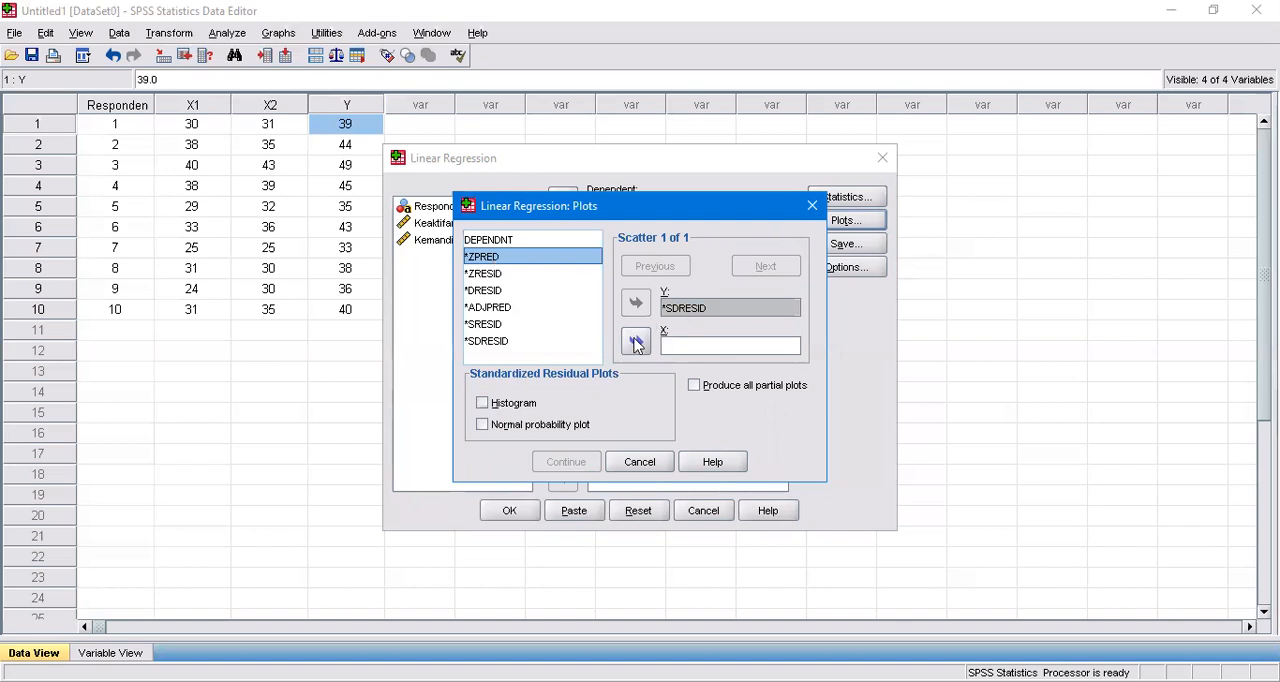
click(637, 343)
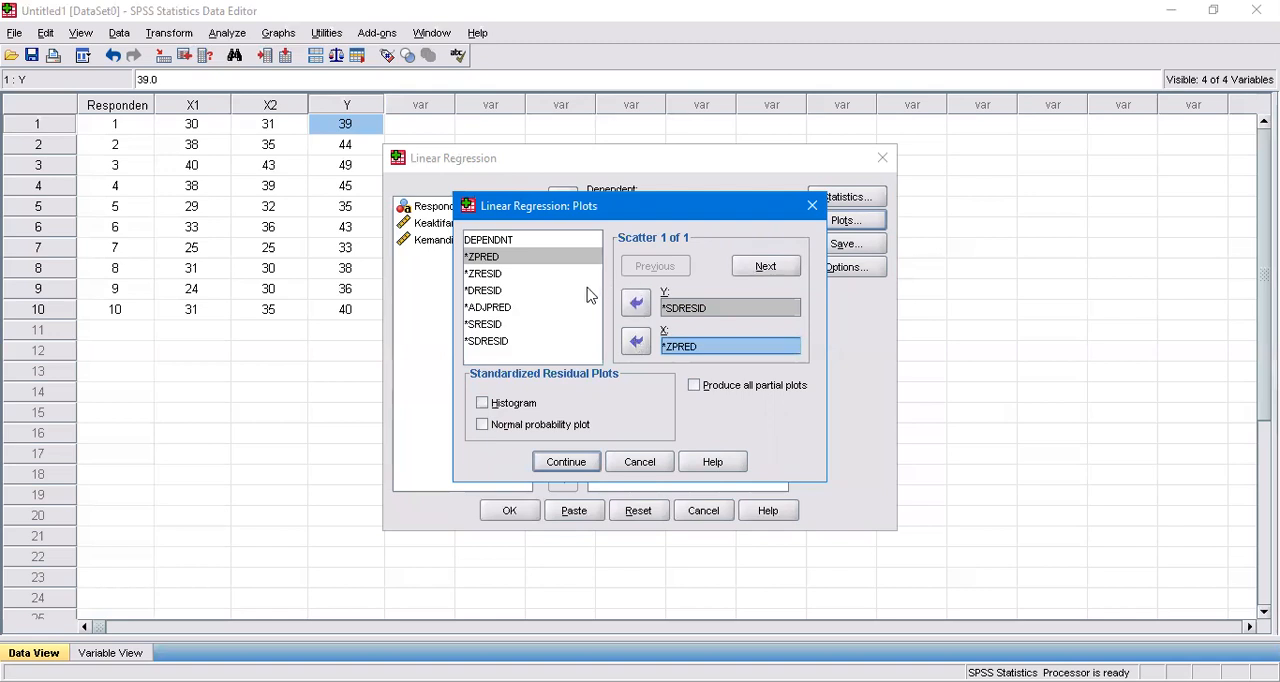
Add a second scatter plot with *ZPRED on the Y axis and DEPENDNT on the X axis.
click(775, 266)
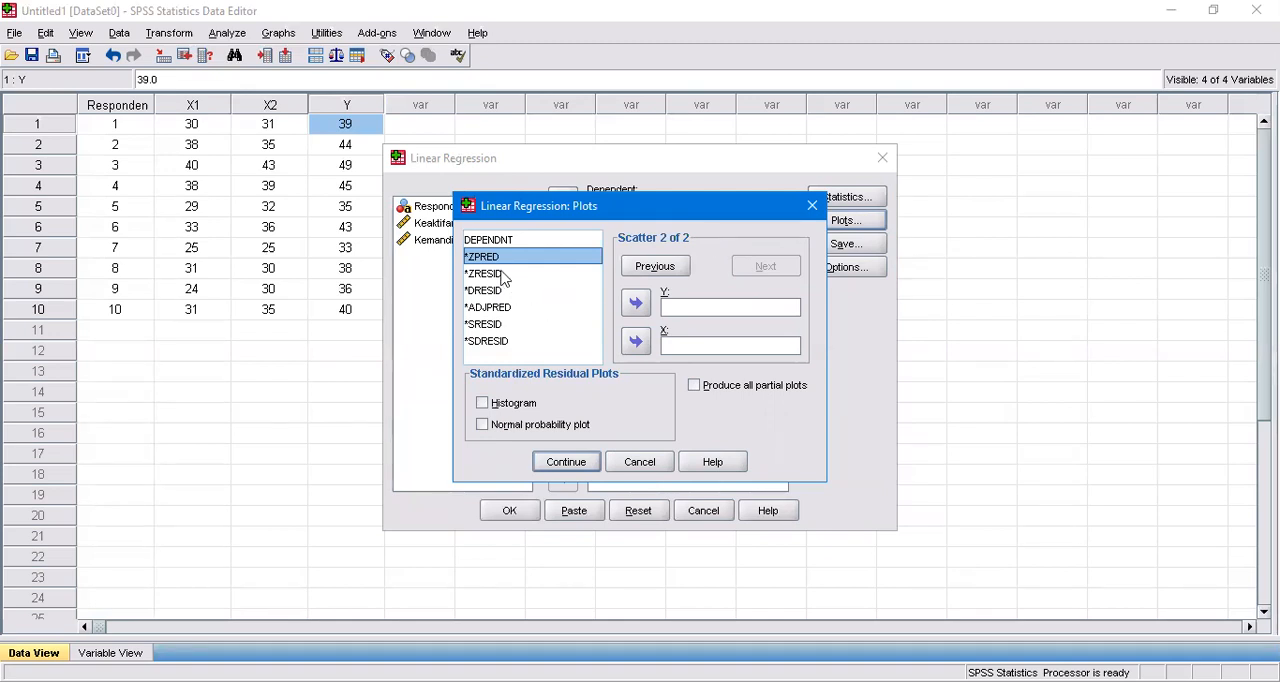
click(637, 304)
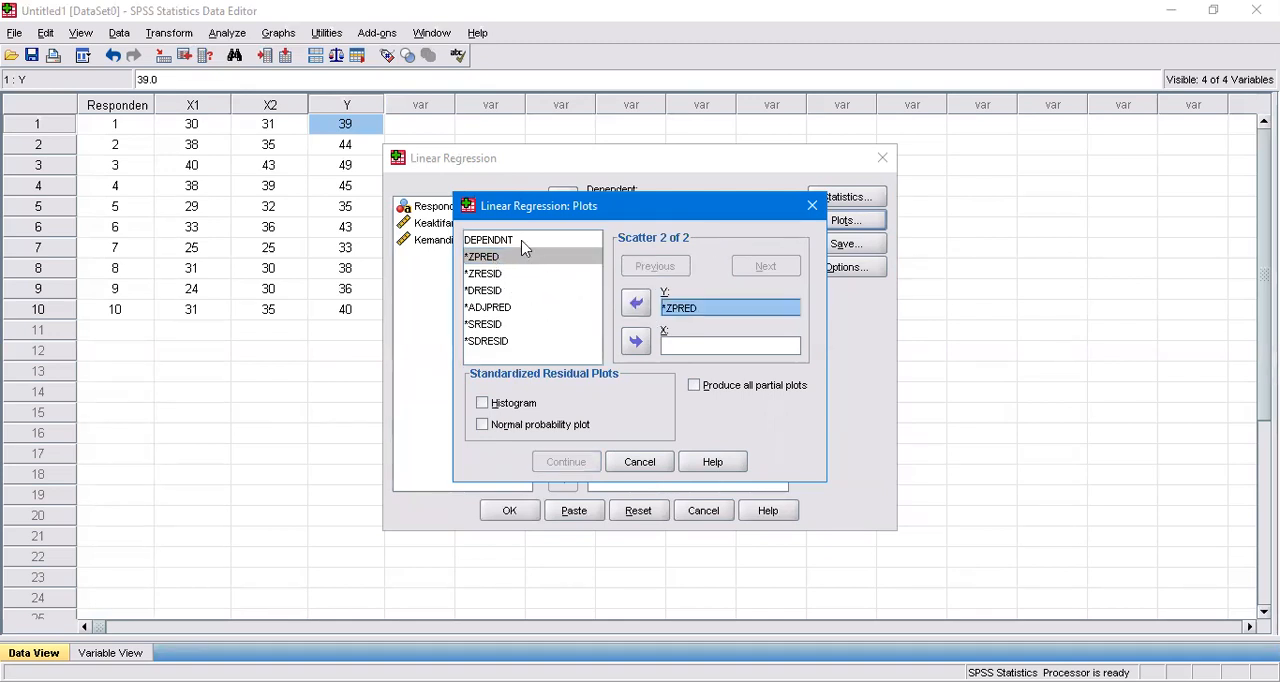
click(521, 242)
click(636, 342)
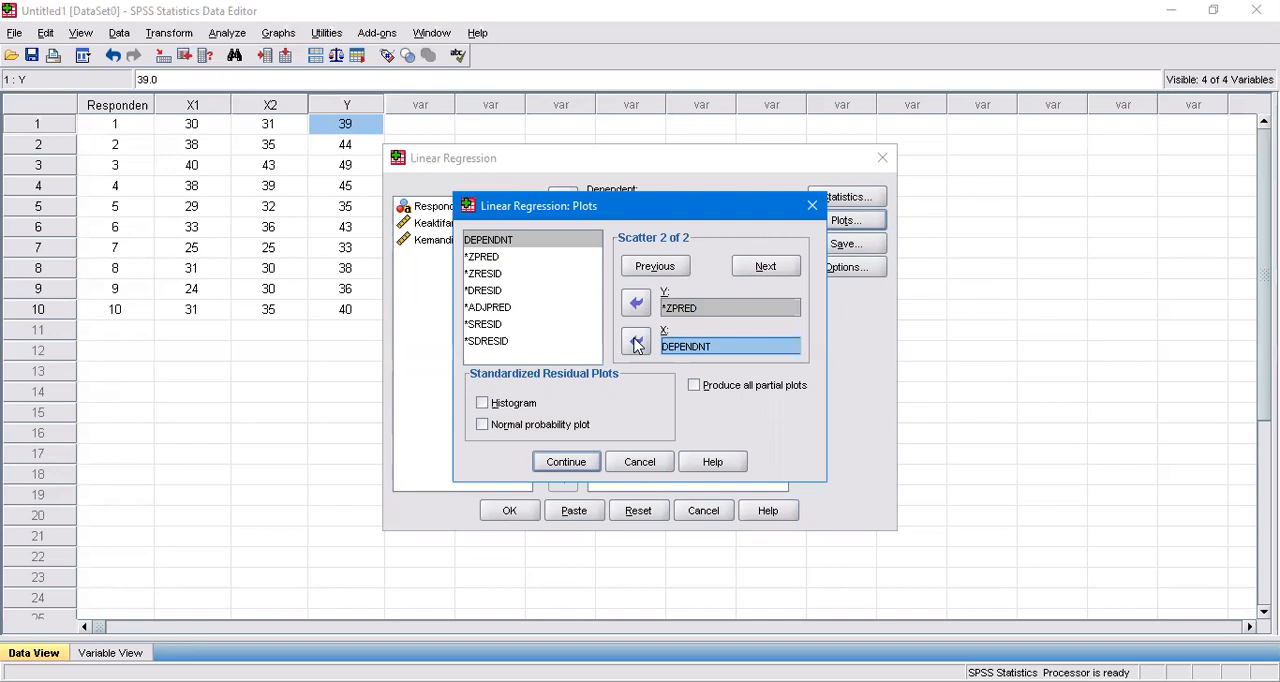
Include the histogram and normal probability plot of the standardized residuals and apply the plot settings.
click(510, 409)
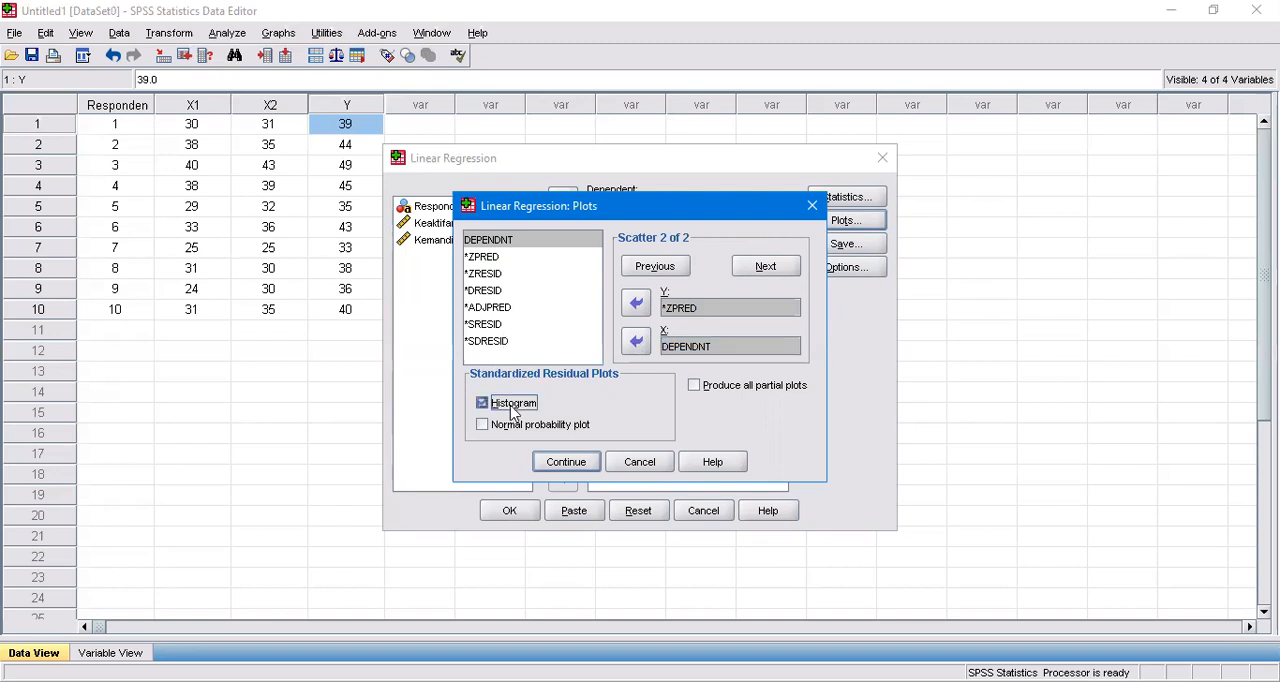
click(500, 430)
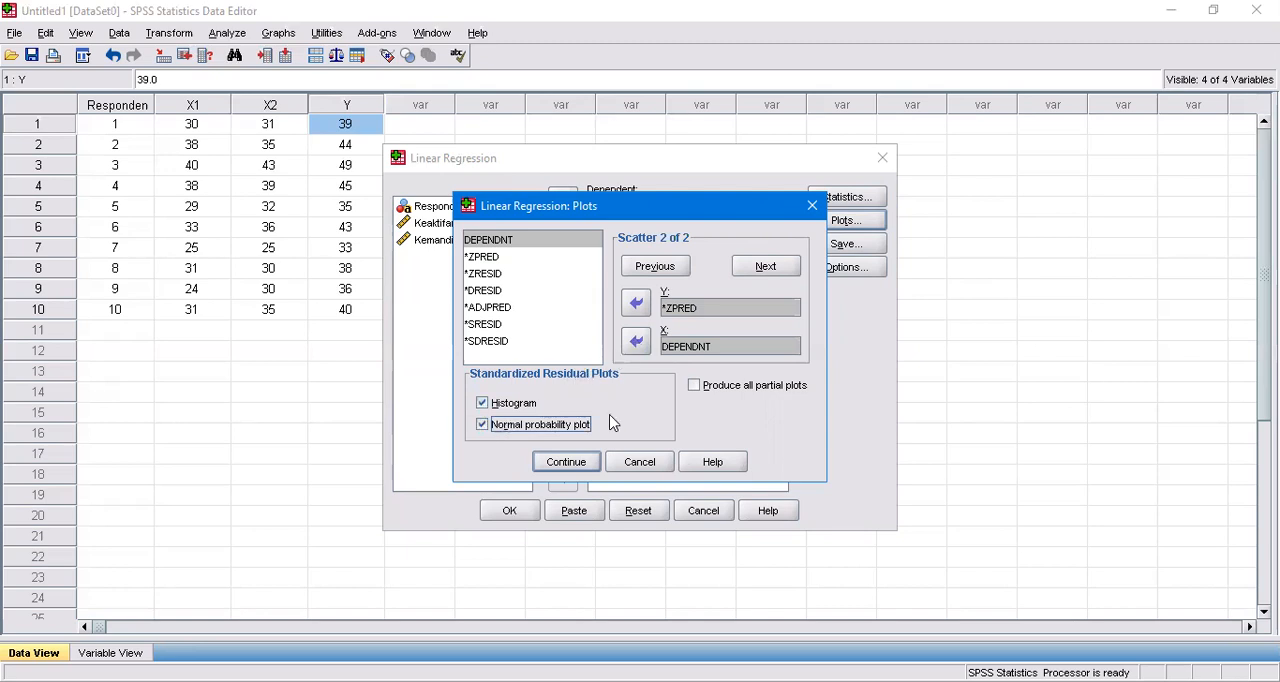
click(566, 462)
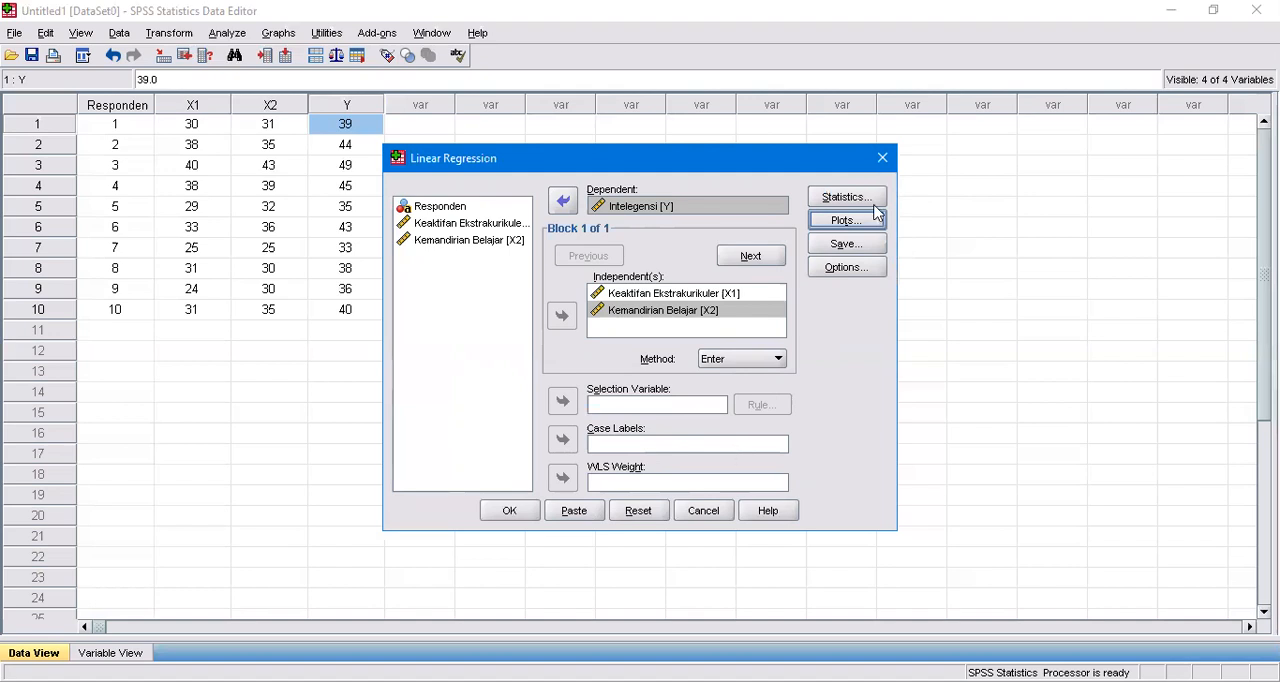
Set the regression to save unstandardized predicted values and both Mean and Individual prediction intervals.
click(845, 245)
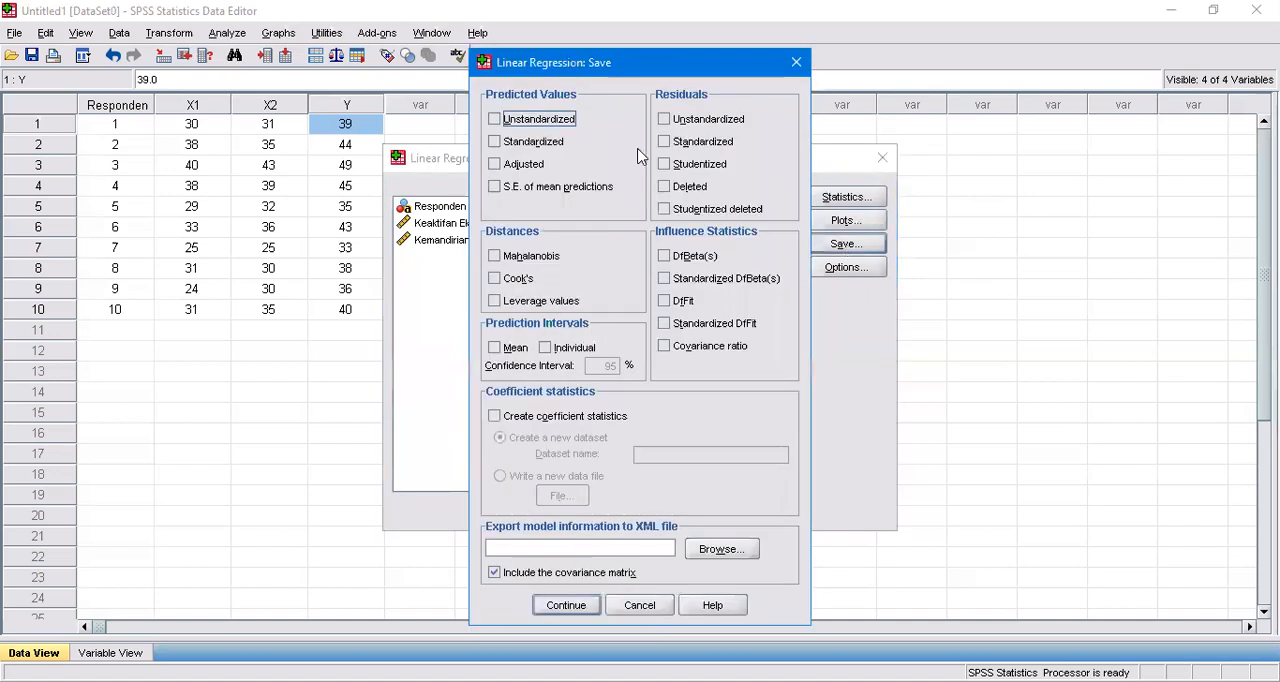
click(521, 123)
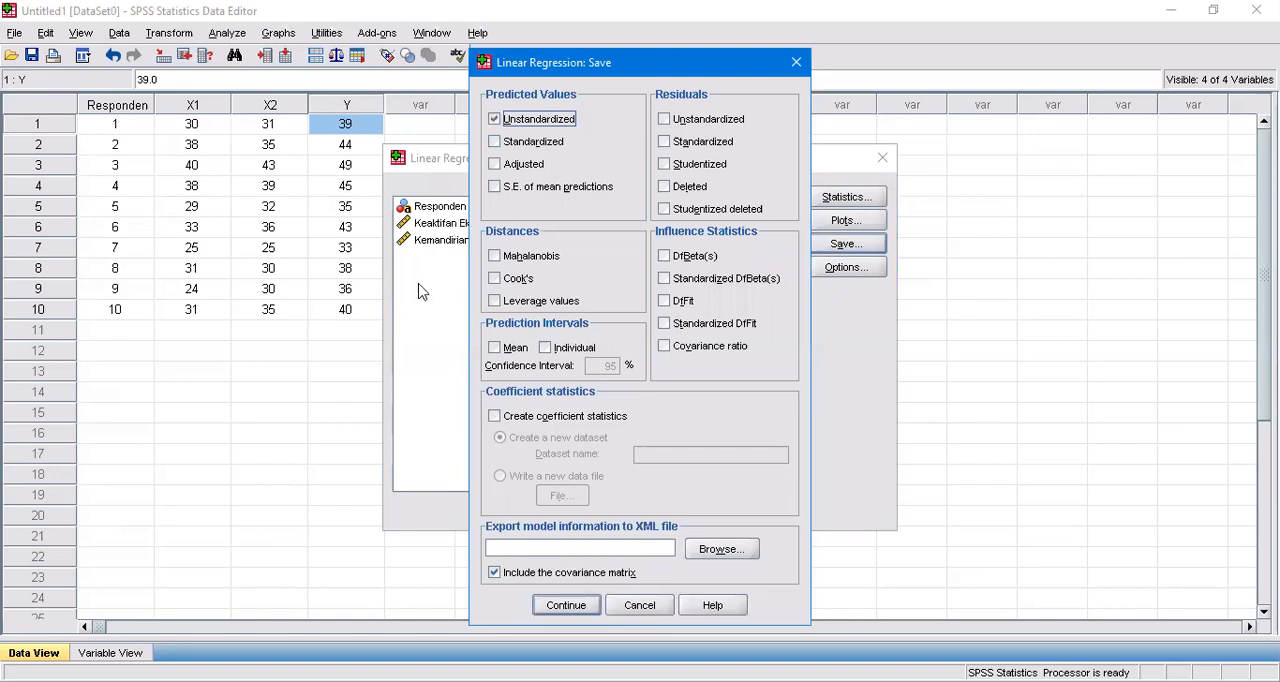
click(522, 349)
click(560, 350)
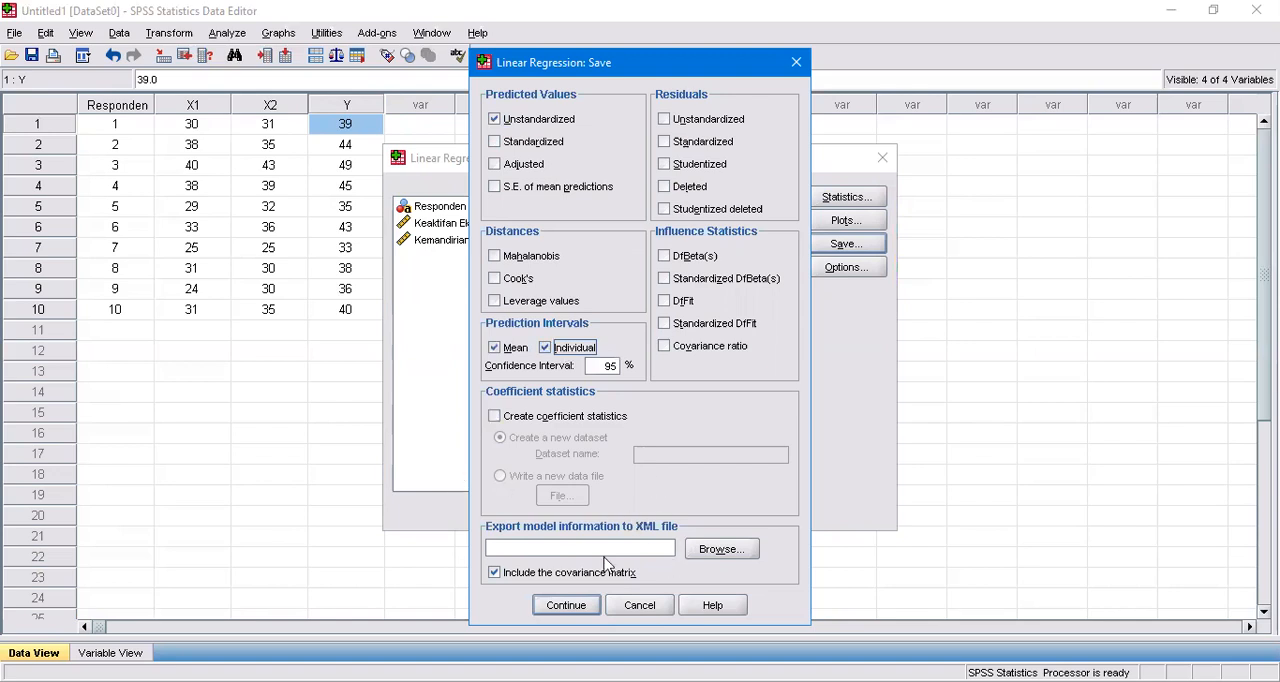
click(566, 605)
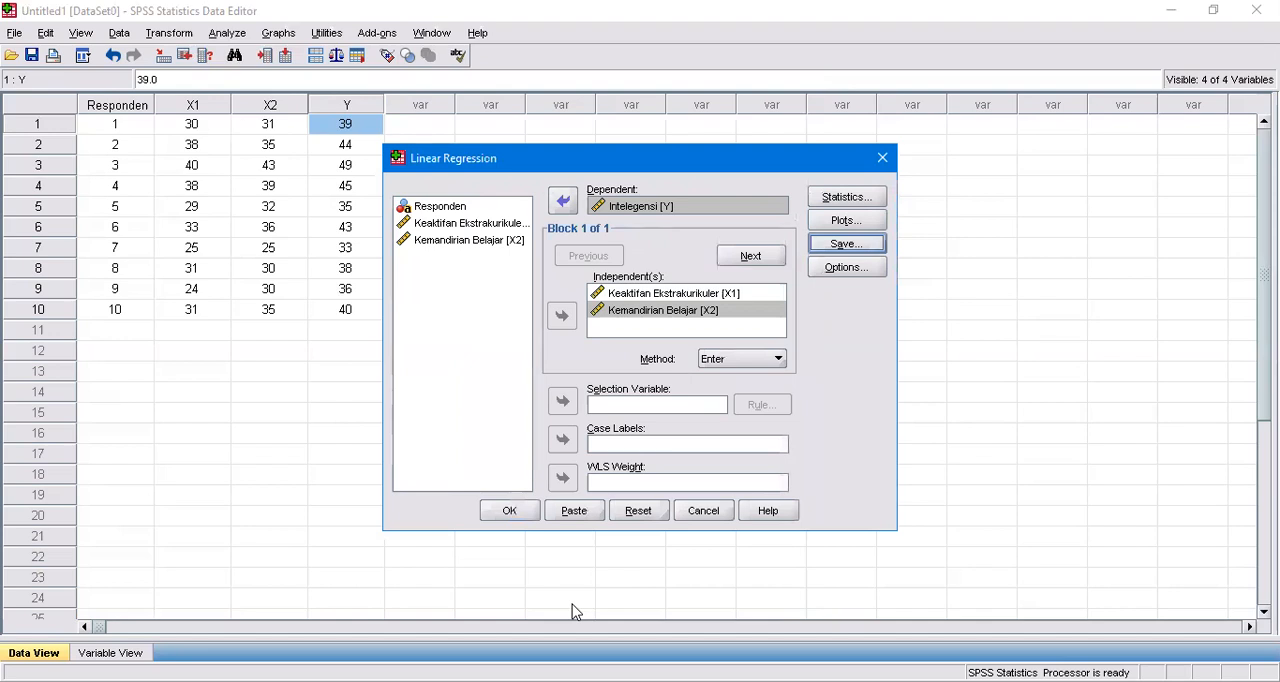
Accept the regression options with F probability entry .05, removal .10 and the constant included, and run the regression.
click(859, 269)
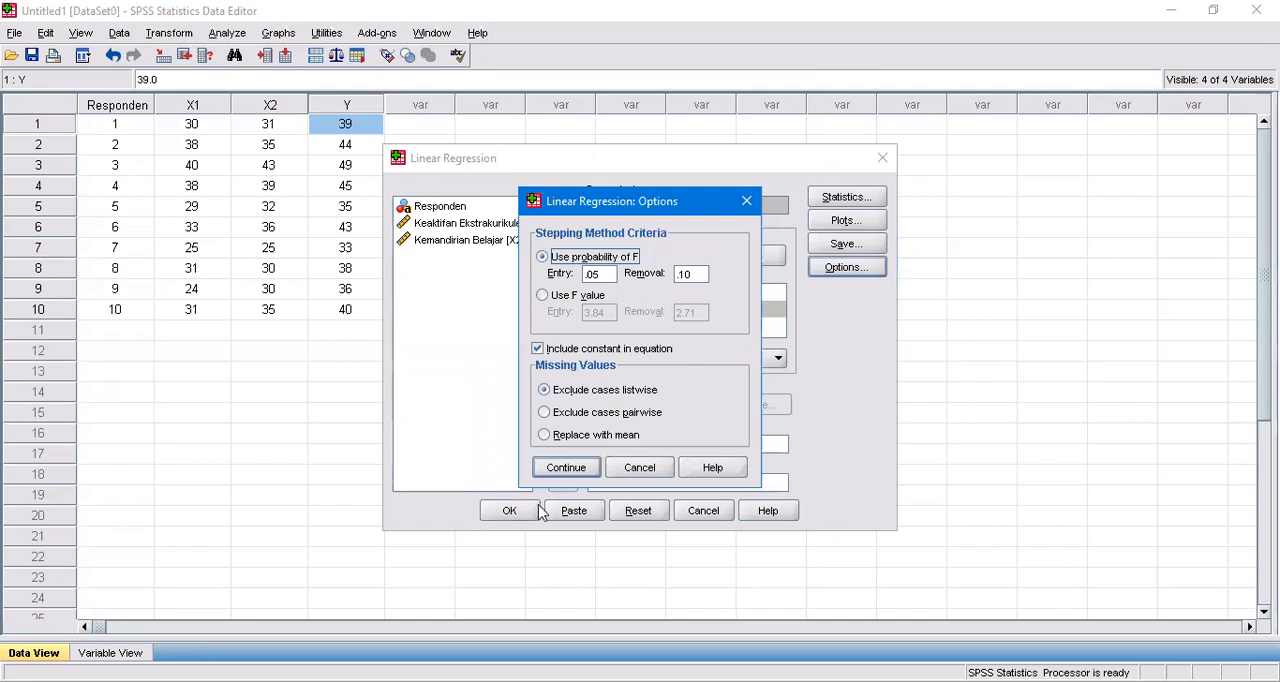
click(567, 467)
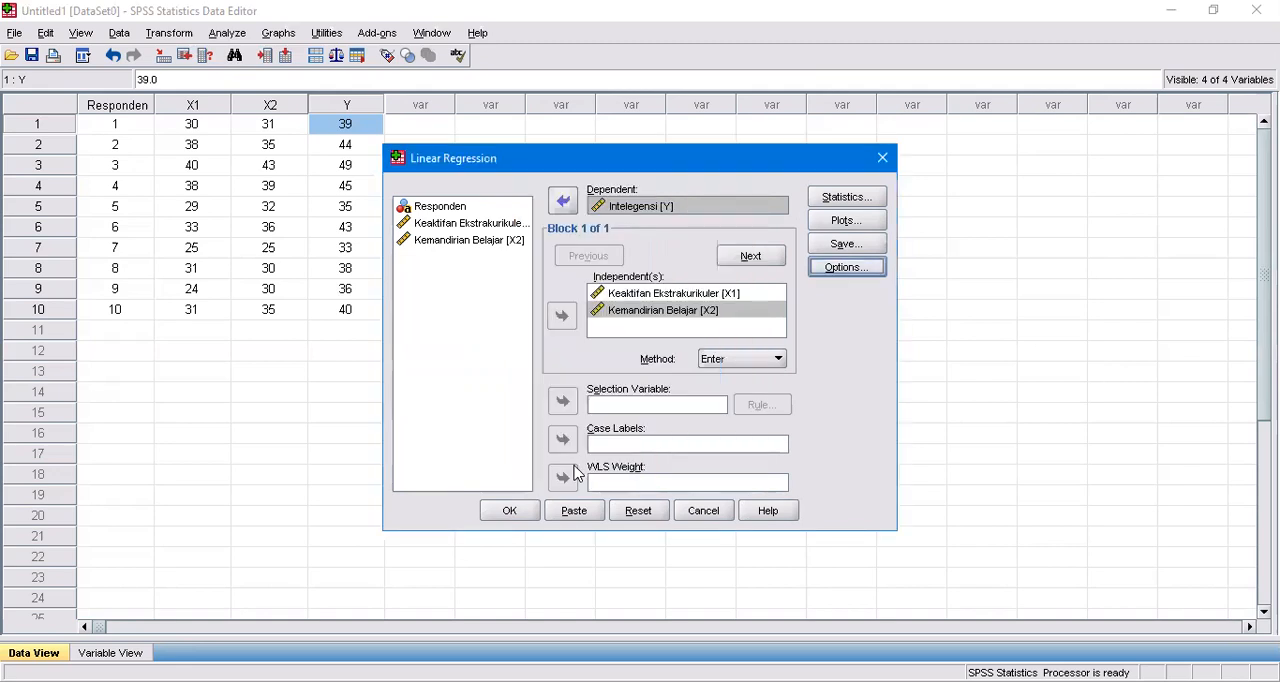
click(512, 511)
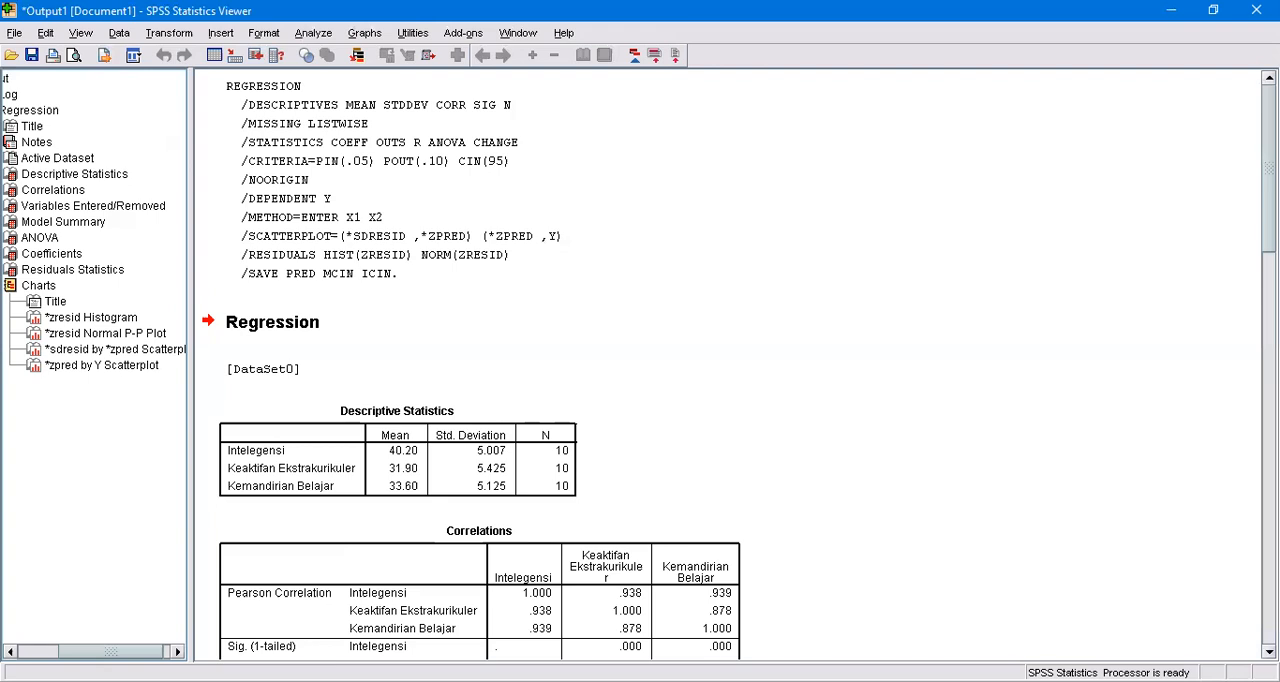
Examine the regression output tables in order, from Descriptive Statistics and Correlations through Model Summary, ANOVA and Coefficients to Residuals Statistics.
scroll(740, 365, down, 4)
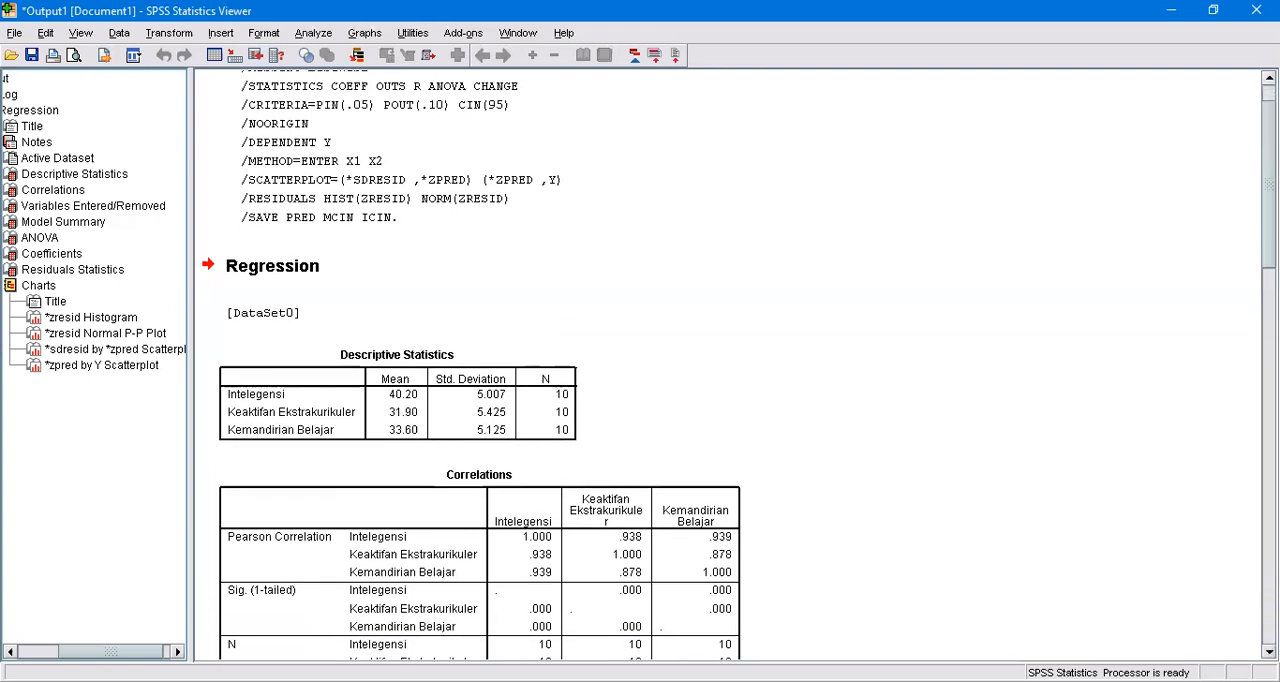
scroll(730, 365, down, 1)
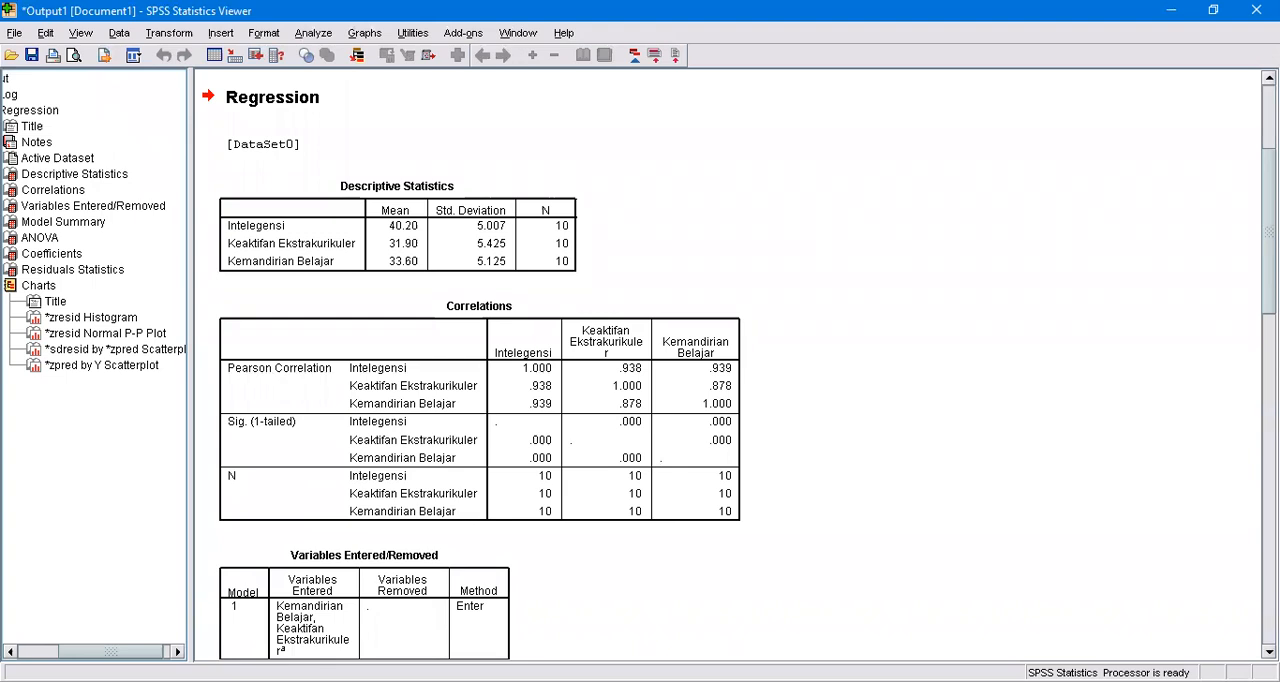
scroll(730, 365, down, 2)
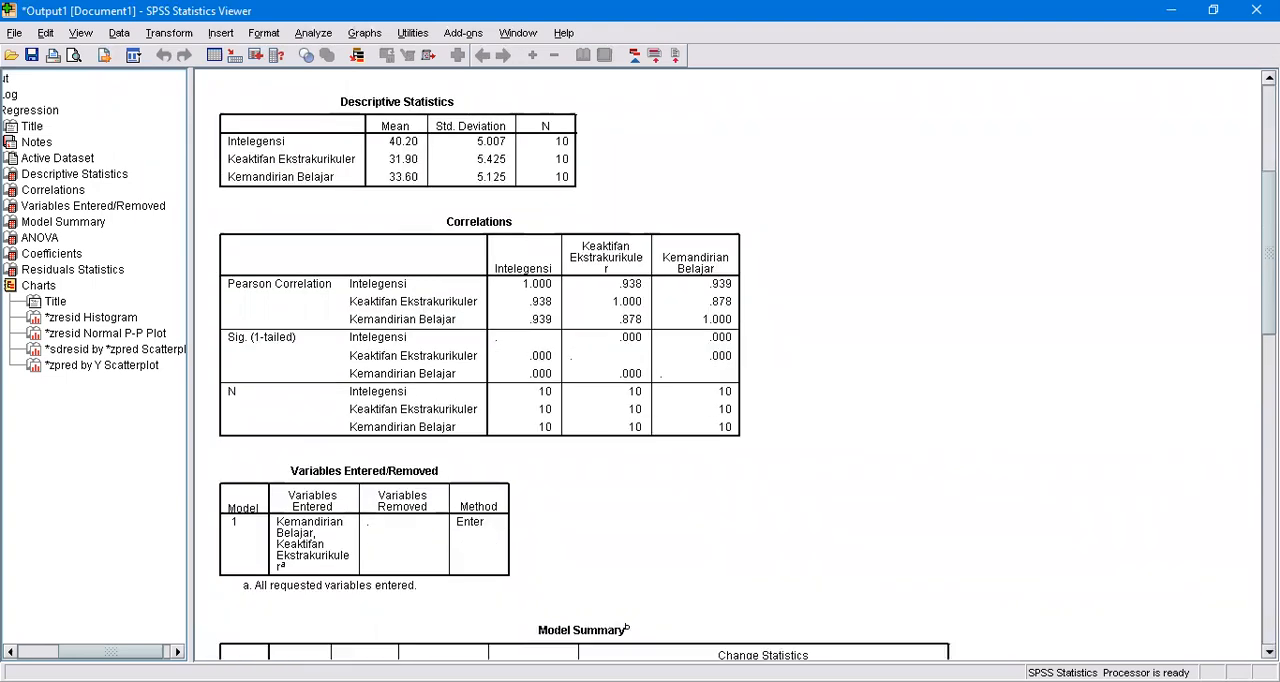
scroll(730, 365, down, 1)
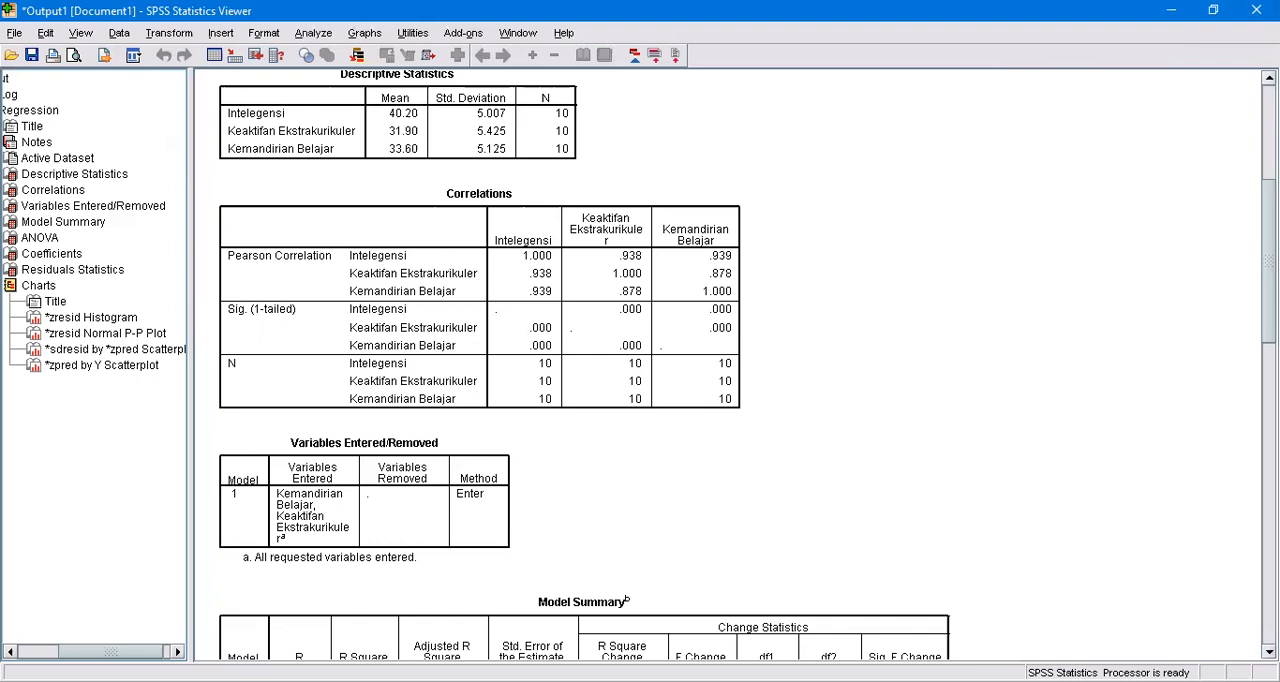
scroll(748, 365, down, 1)
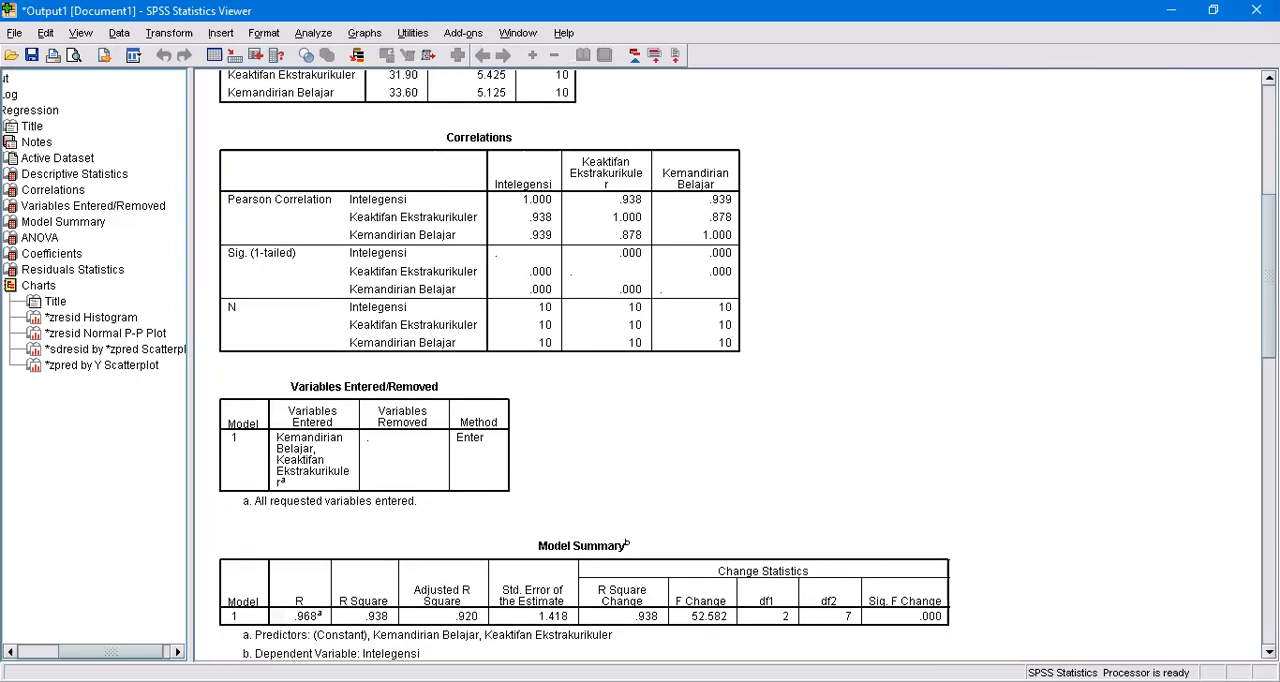
scroll(748, 365, down, 1)
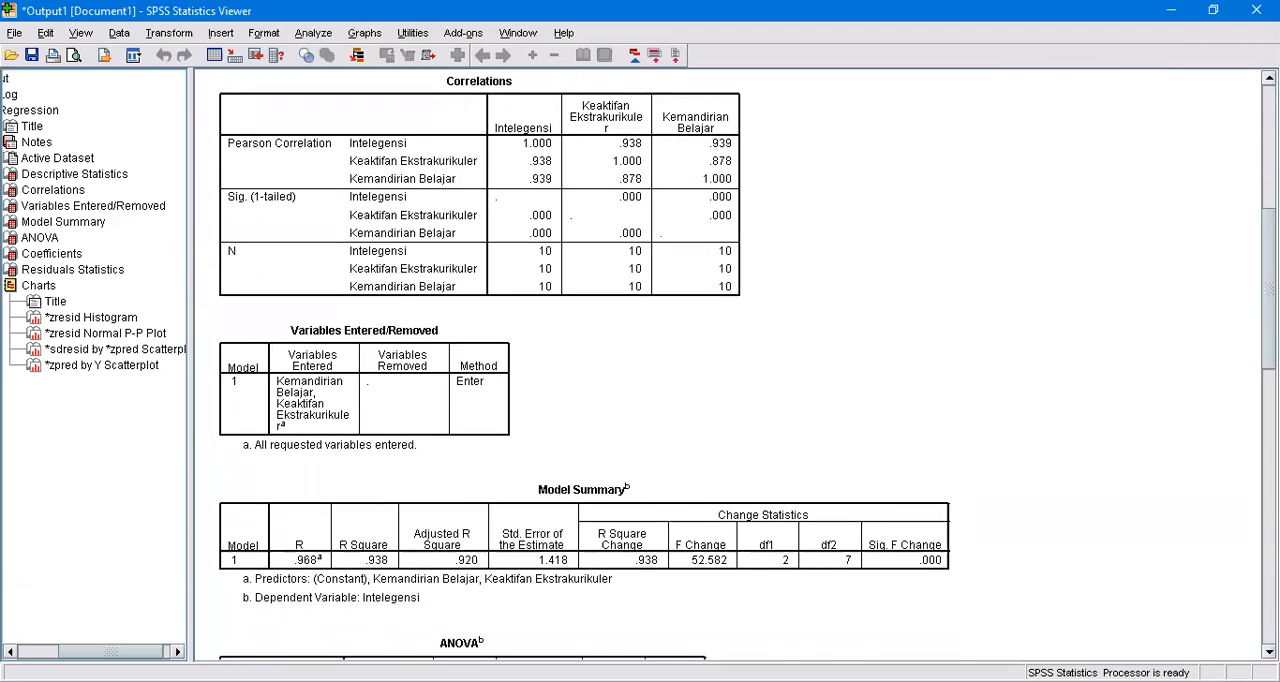
scroll(748, 365, down, 2)
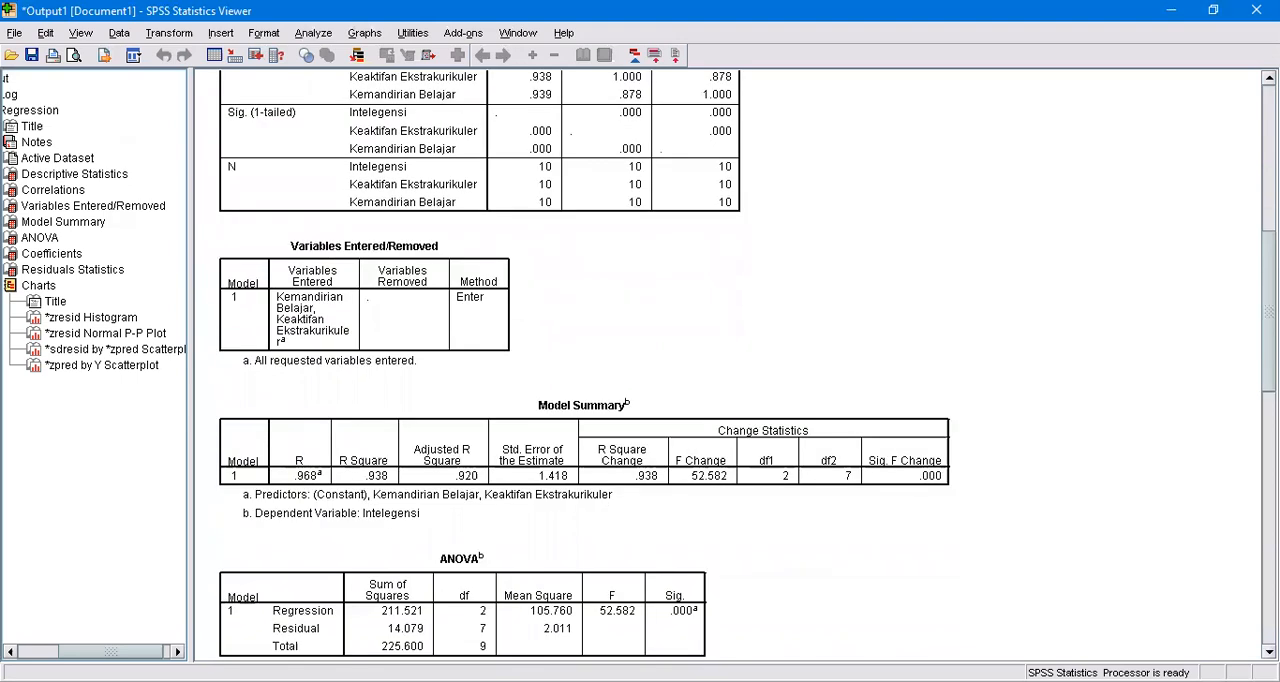
scroll(748, 365, down, 2)
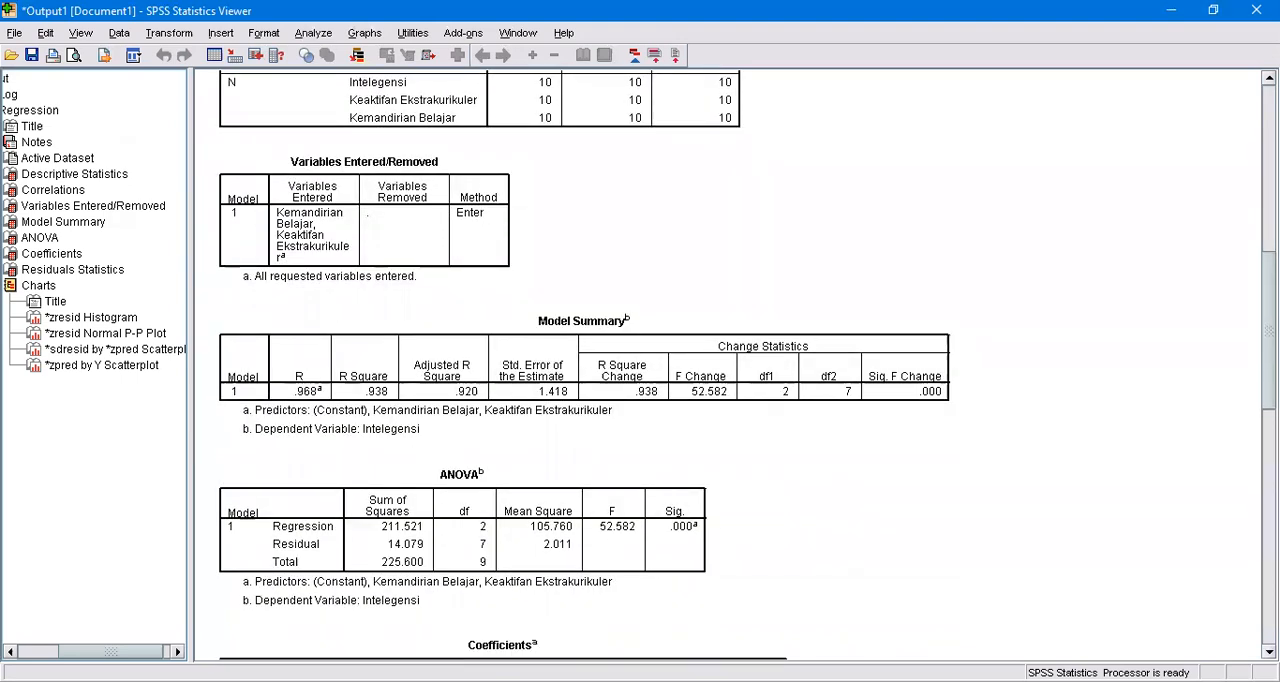
scroll(748, 365, down, 1)
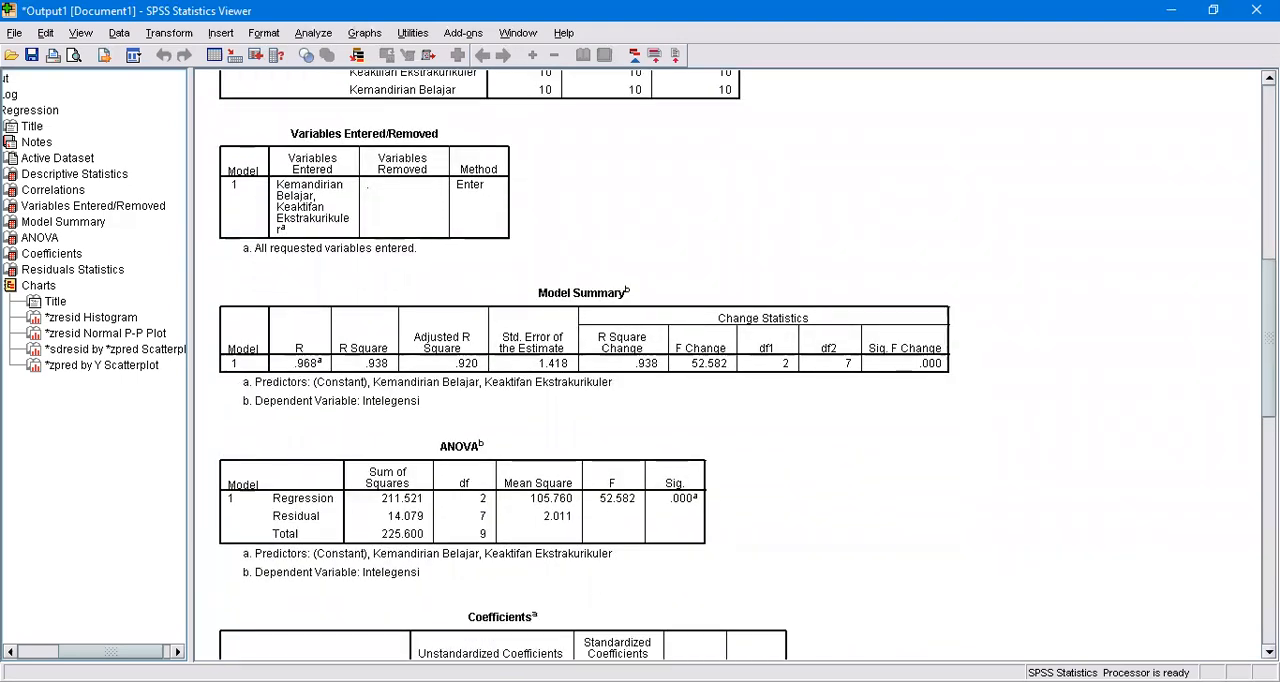
scroll(748, 365, down, 2)
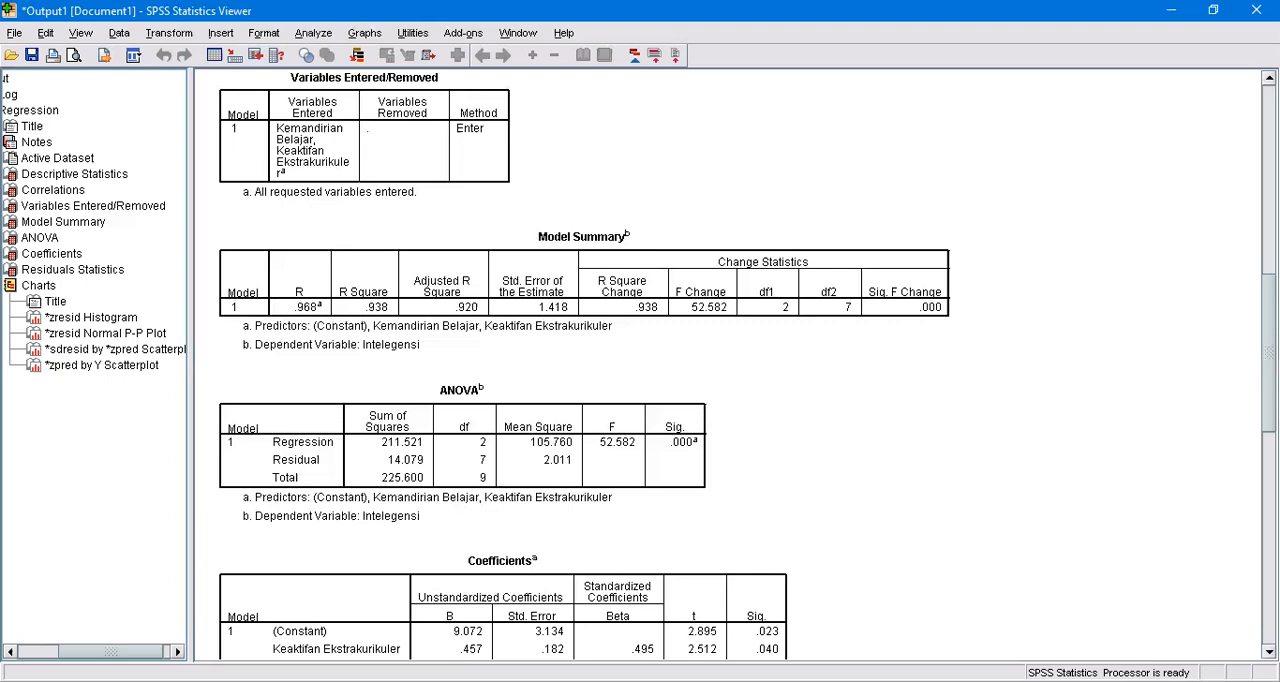
scroll(730, 360, down, 3)
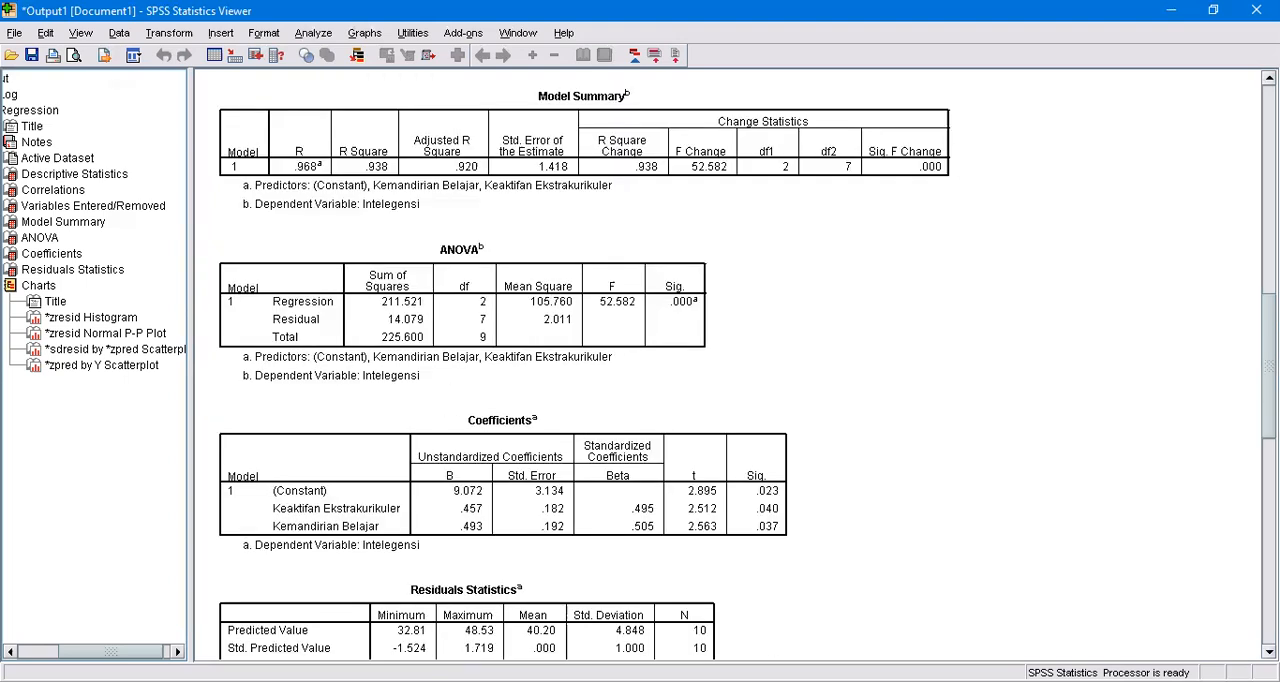
scroll(730, 360, down, 2)
scroll(730, 360, down, 2)
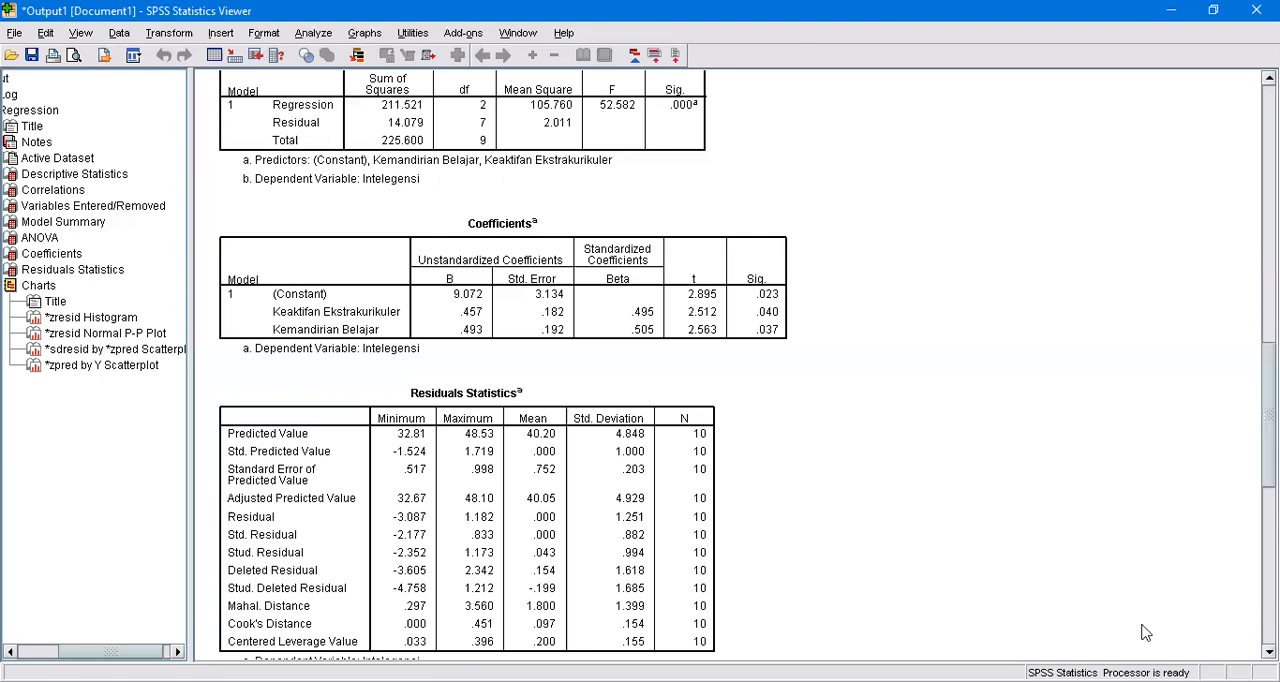
scroll(748, 365, down, 3)
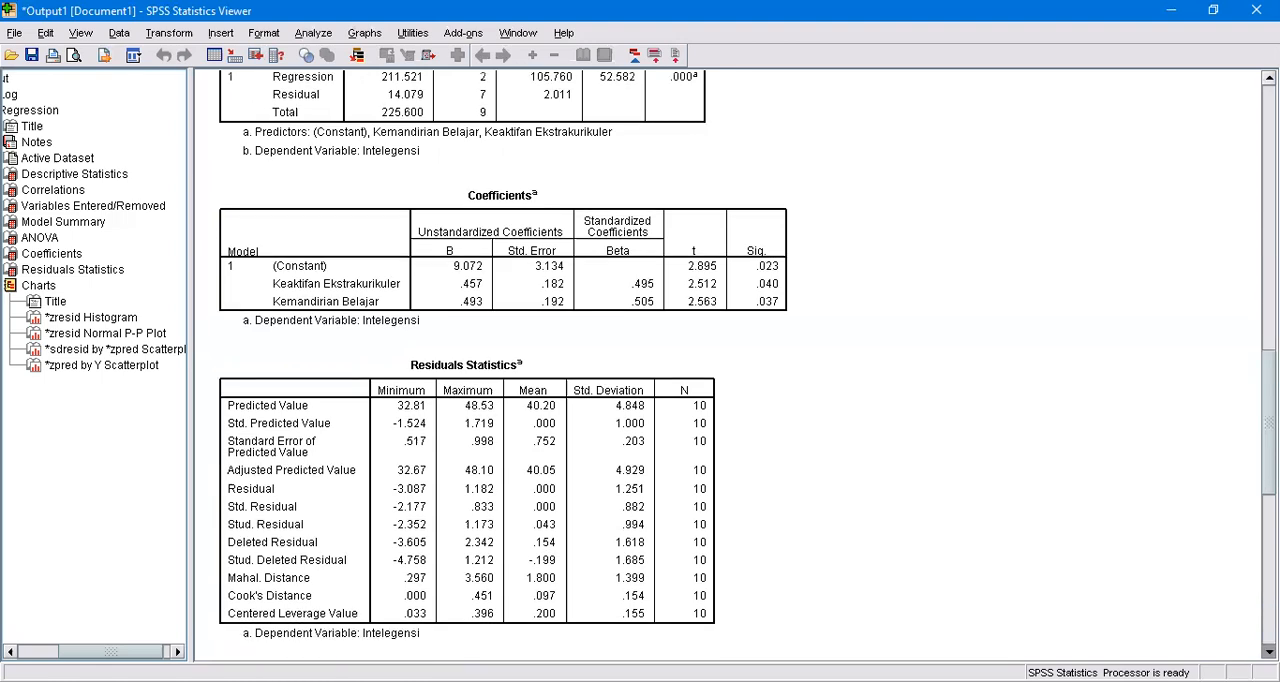
Examine the residual histogram, the normal P-P plot and both scatterplots for Intelegensi in the output.
scroll(728, 365, down, 10)
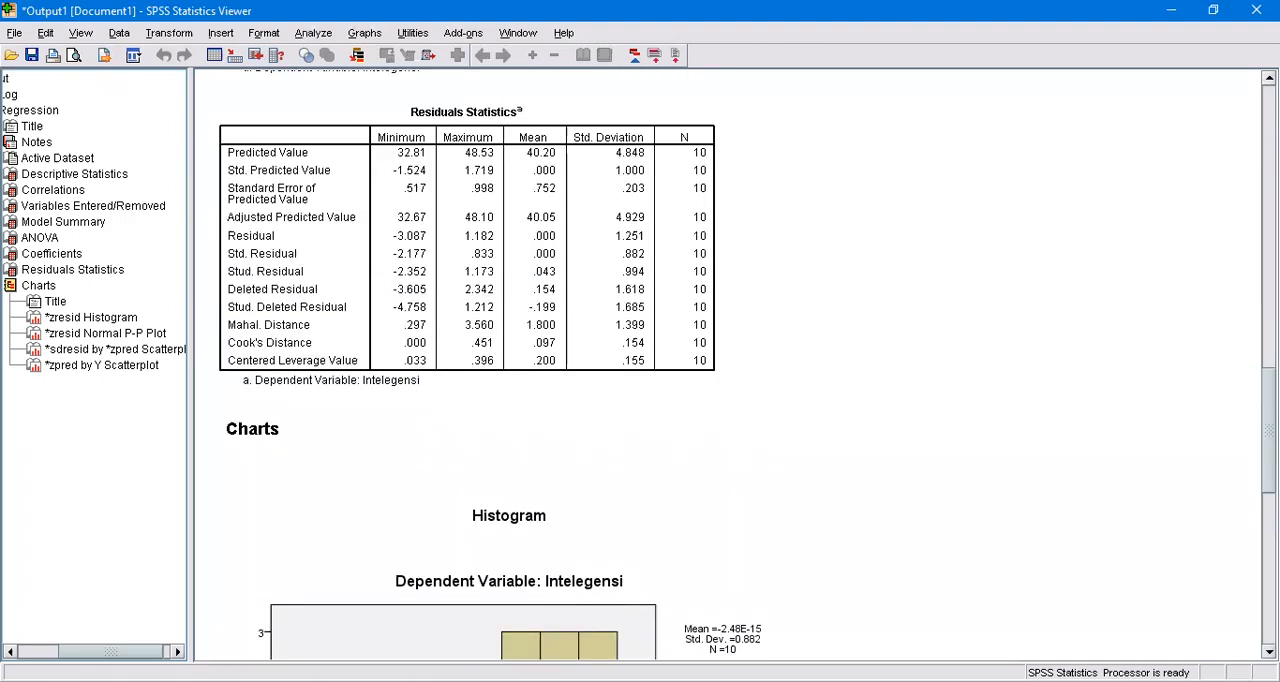
scroll(728, 365, down, 5)
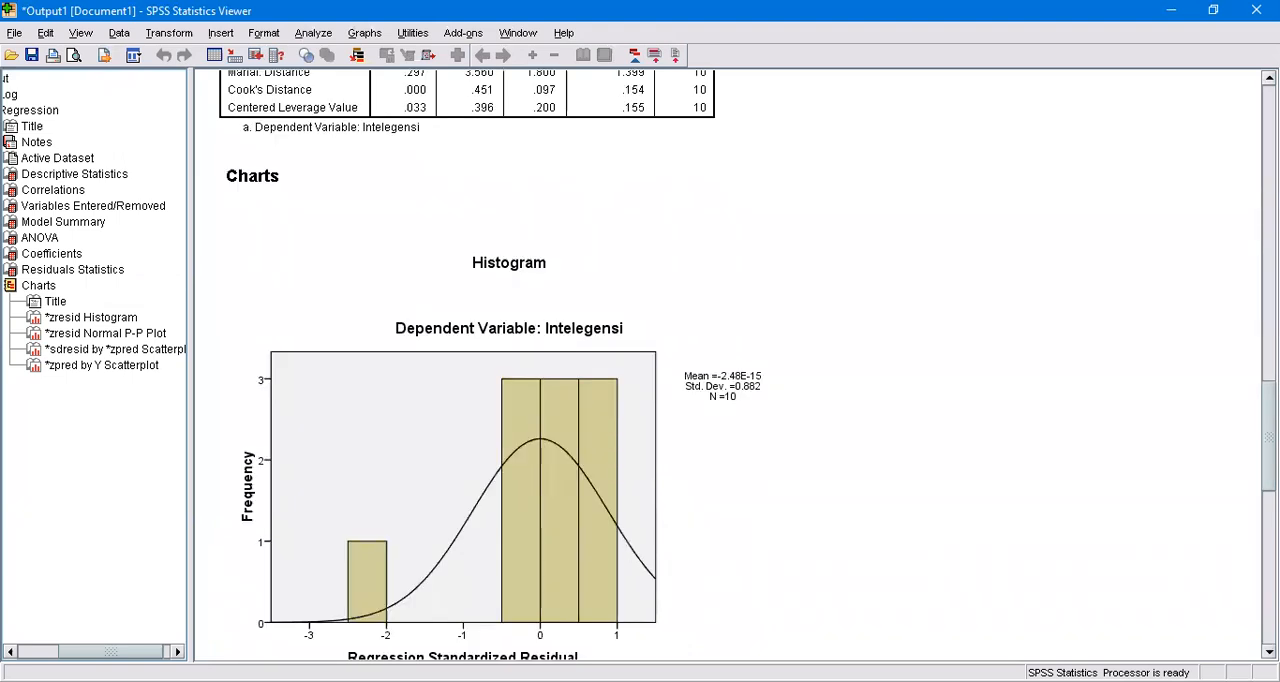
scroll(728, 365, down, 9)
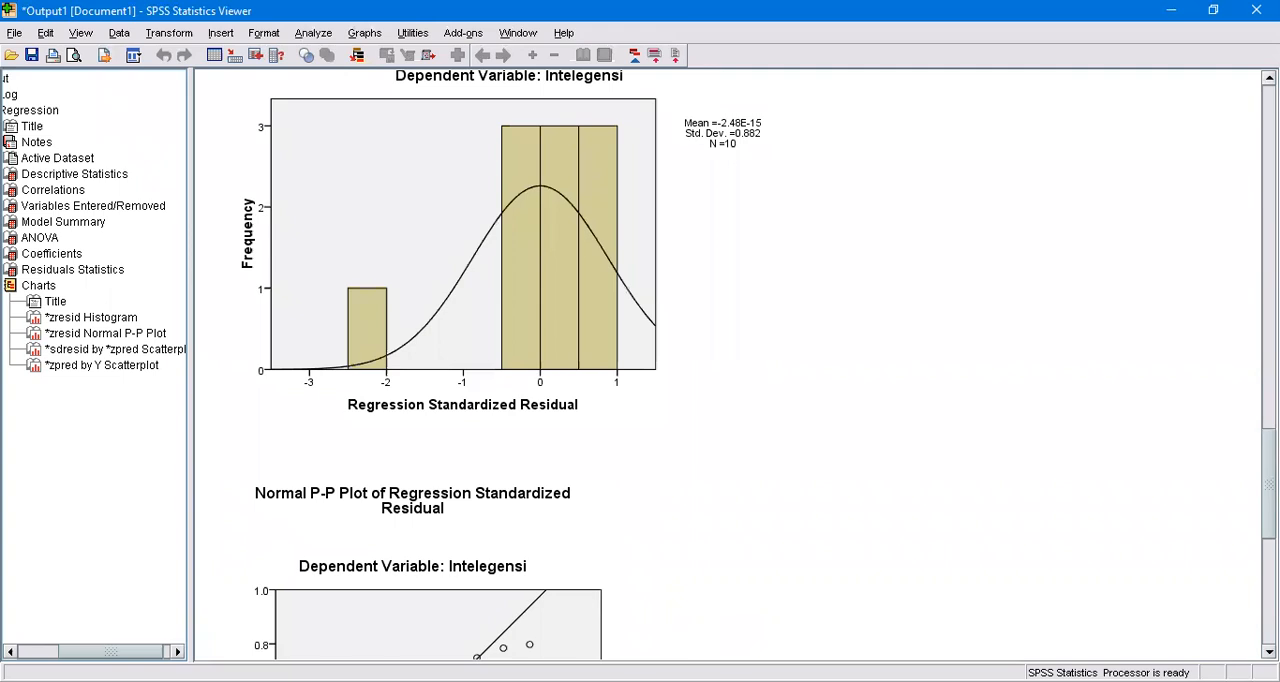
scroll(728, 365, down, 3)
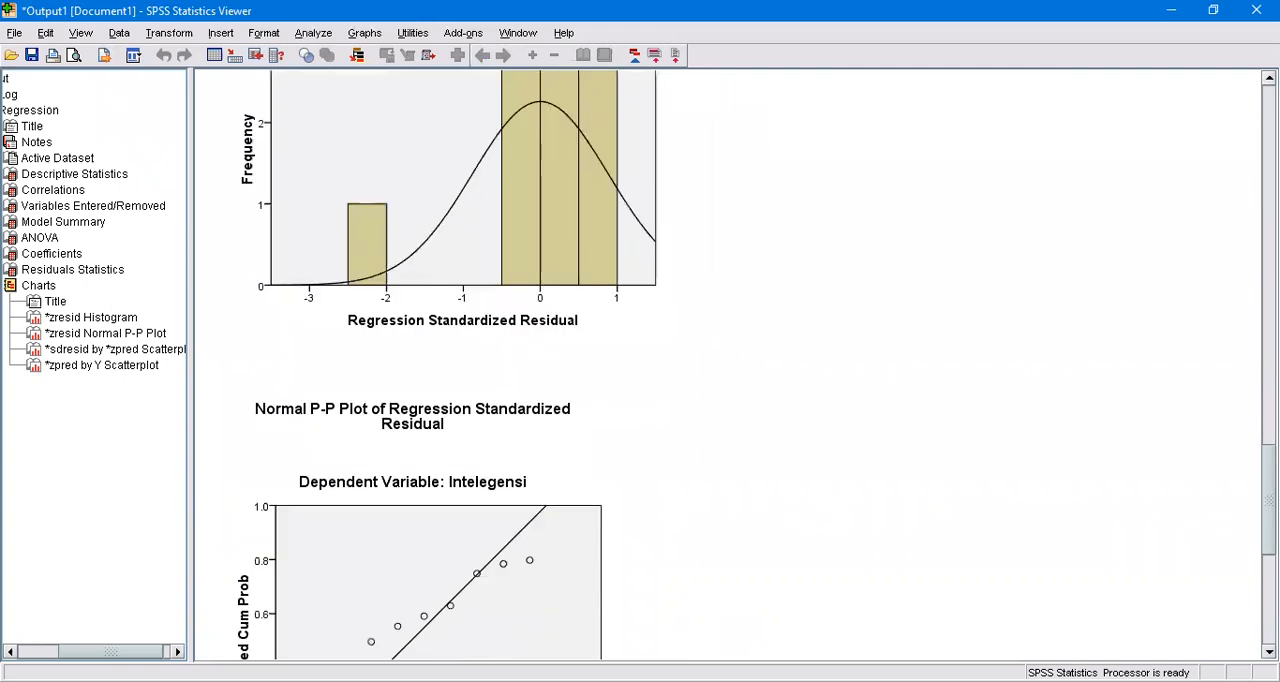
scroll(728, 365, down, 10)
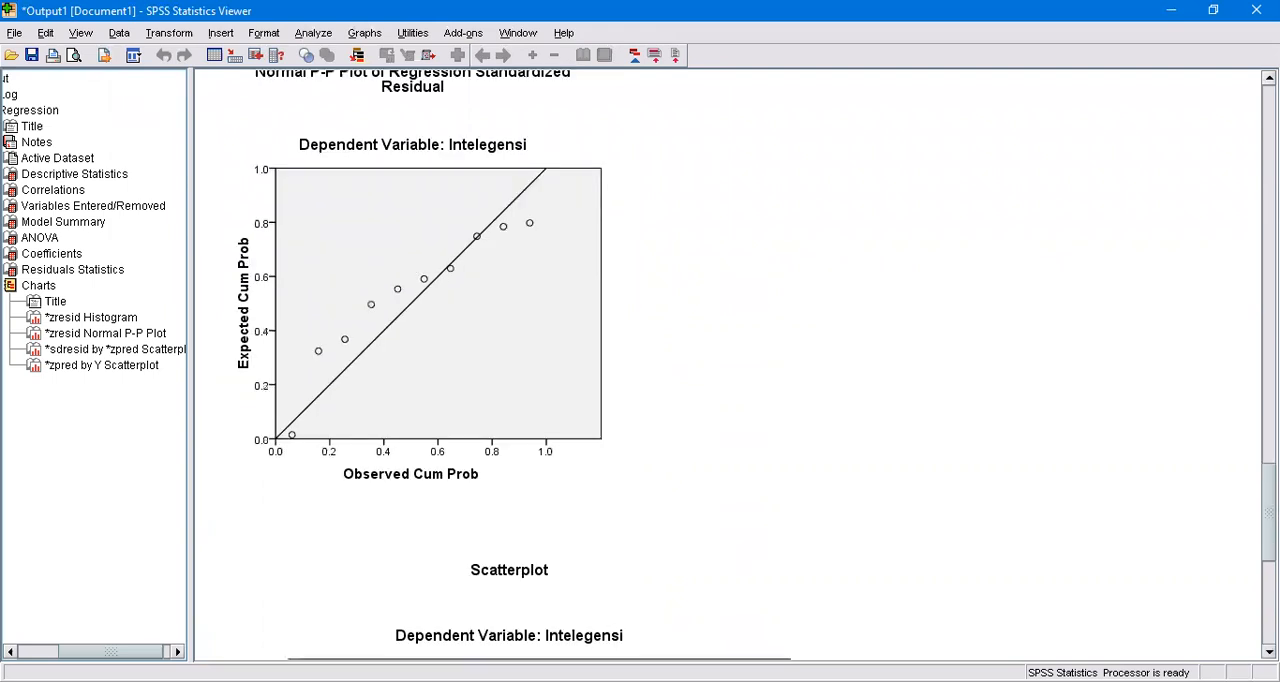
scroll(728, 365, down, 3)
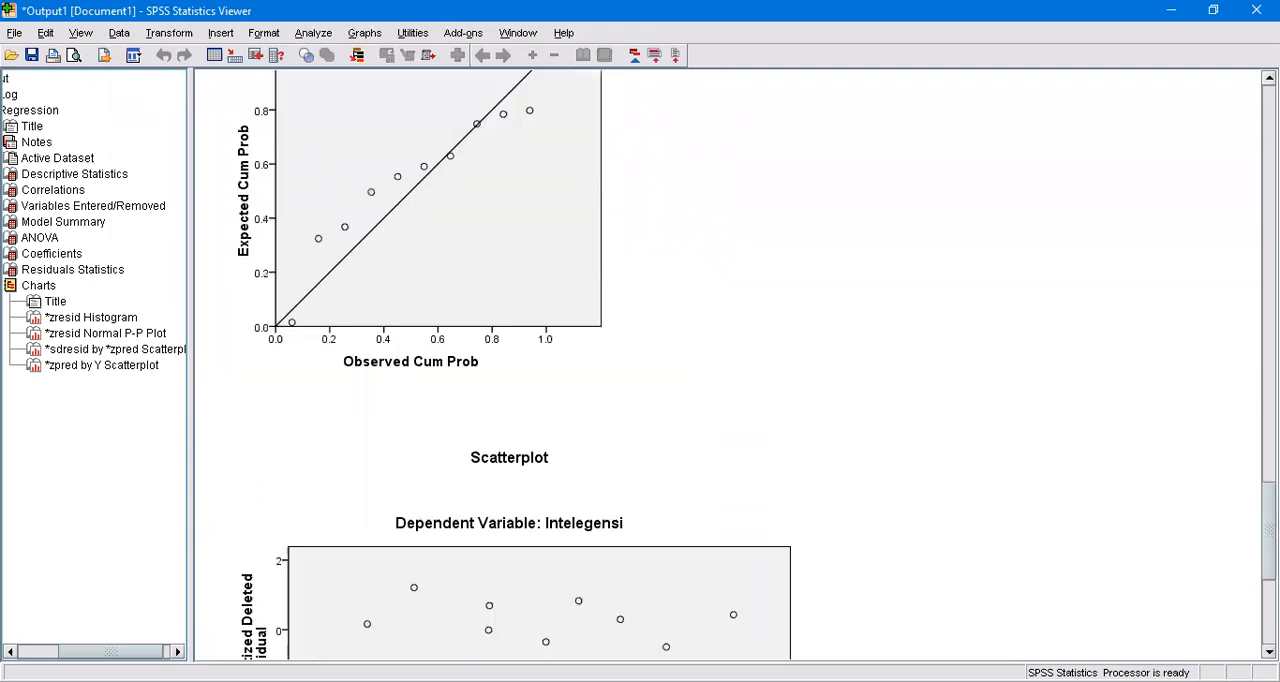
scroll(728, 365, down, 2)
scroll(728, 365, down, 2)
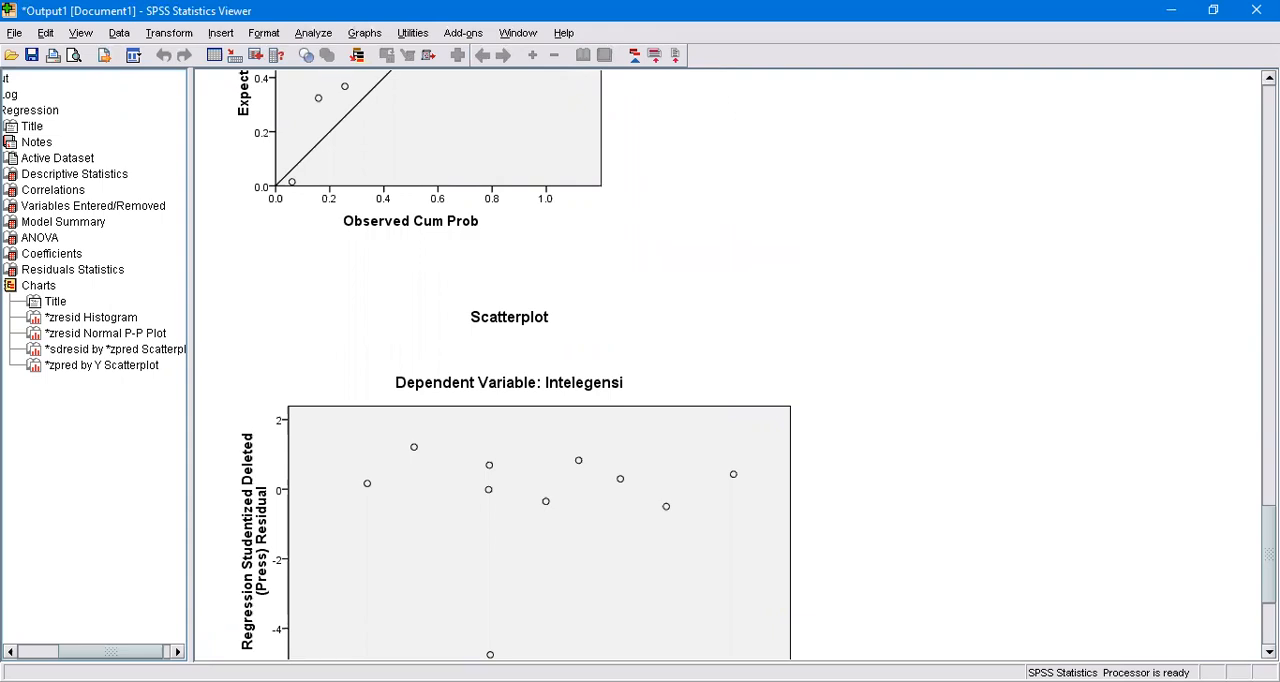
scroll(728, 365, down, 5)
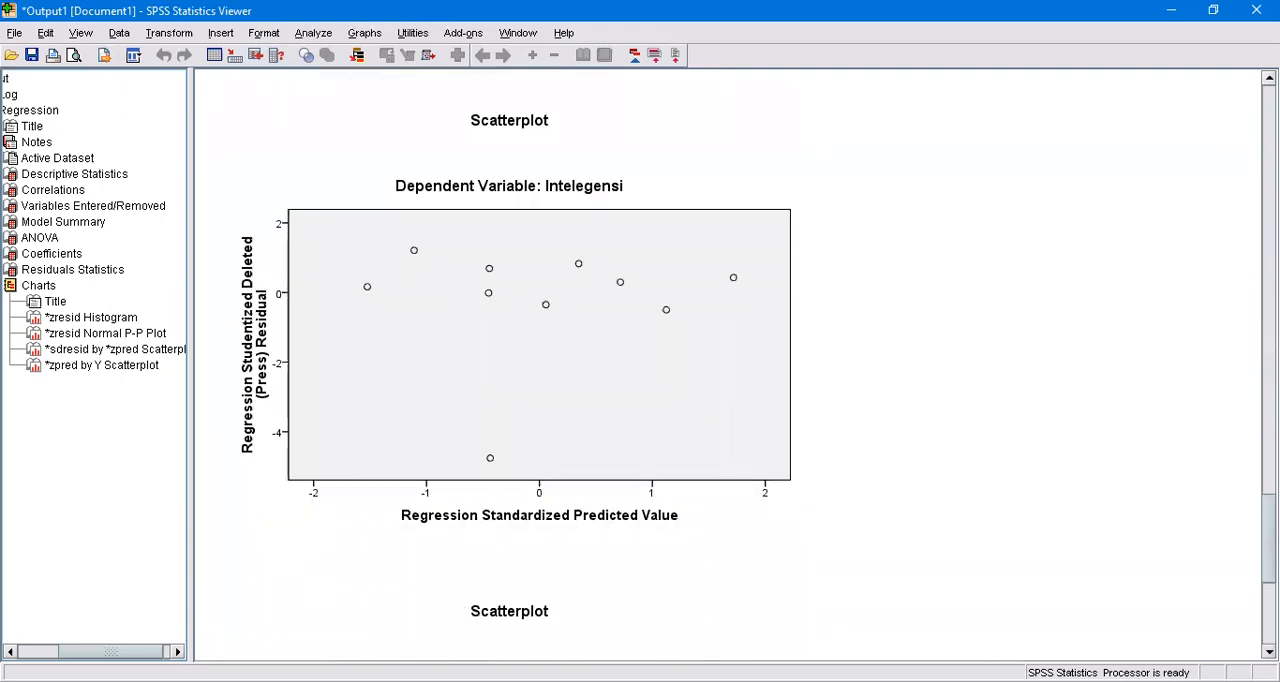
scroll(728, 365, down, 7)
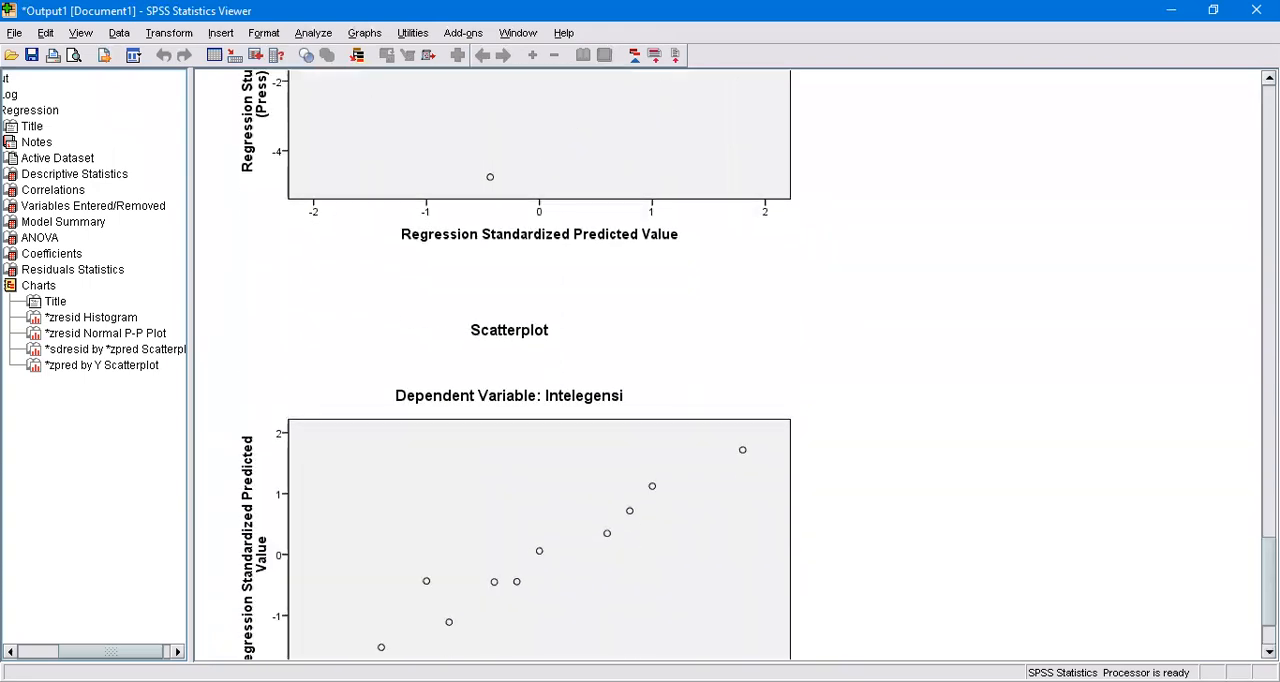
scroll(728, 365, down, 3)
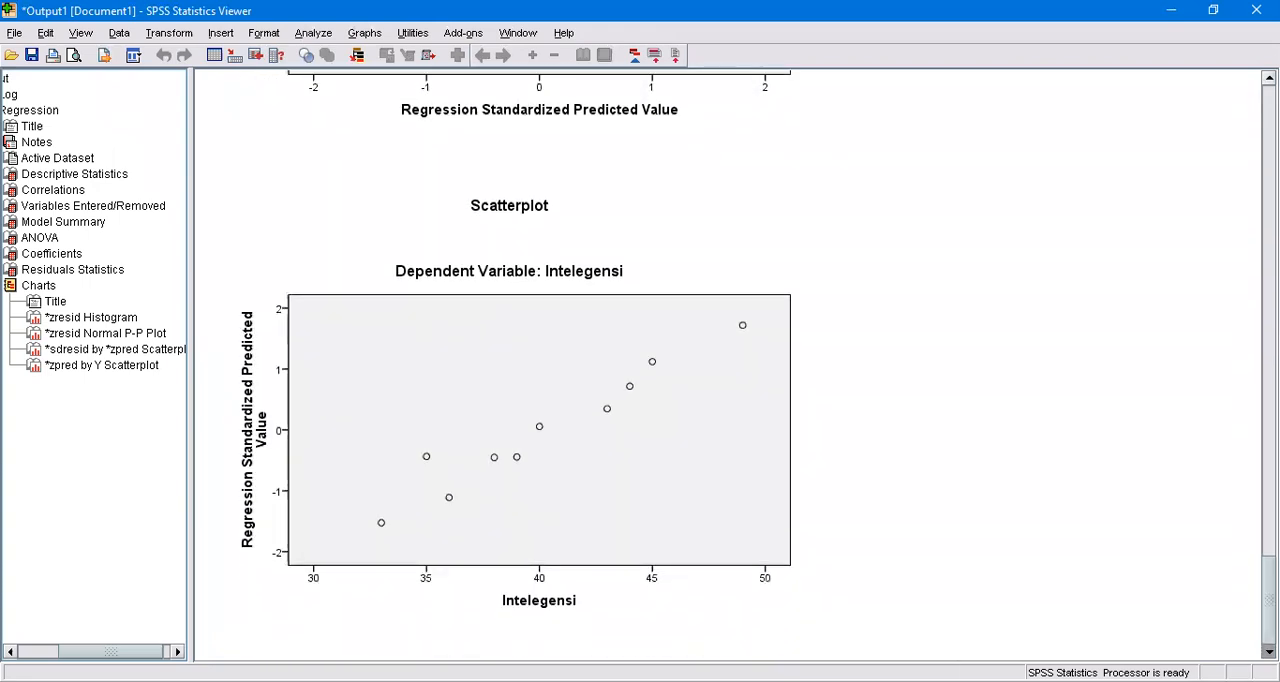